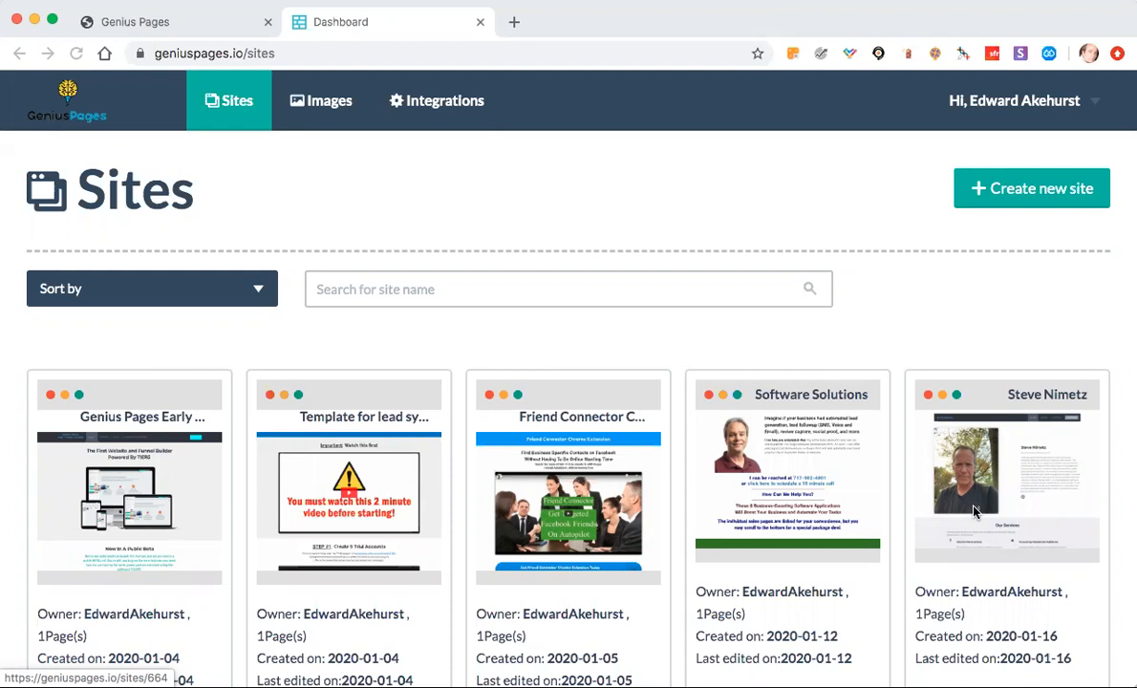
click(1076, 202)
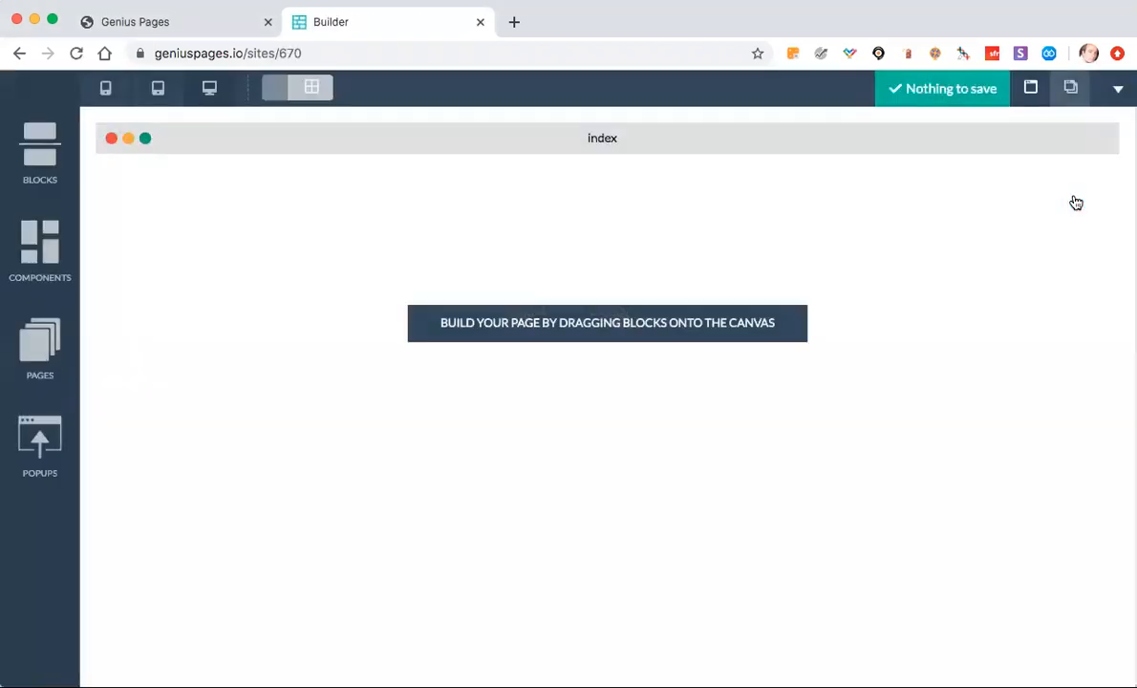
click(33, 160)
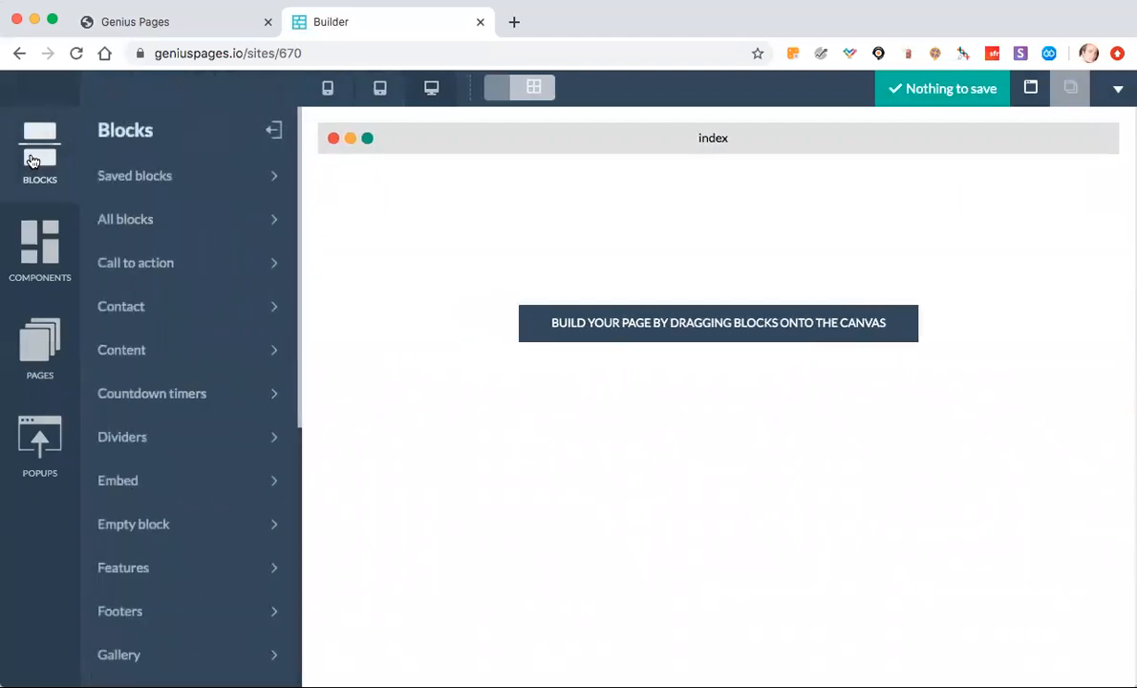
click(1117, 89)
click(1043, 206)
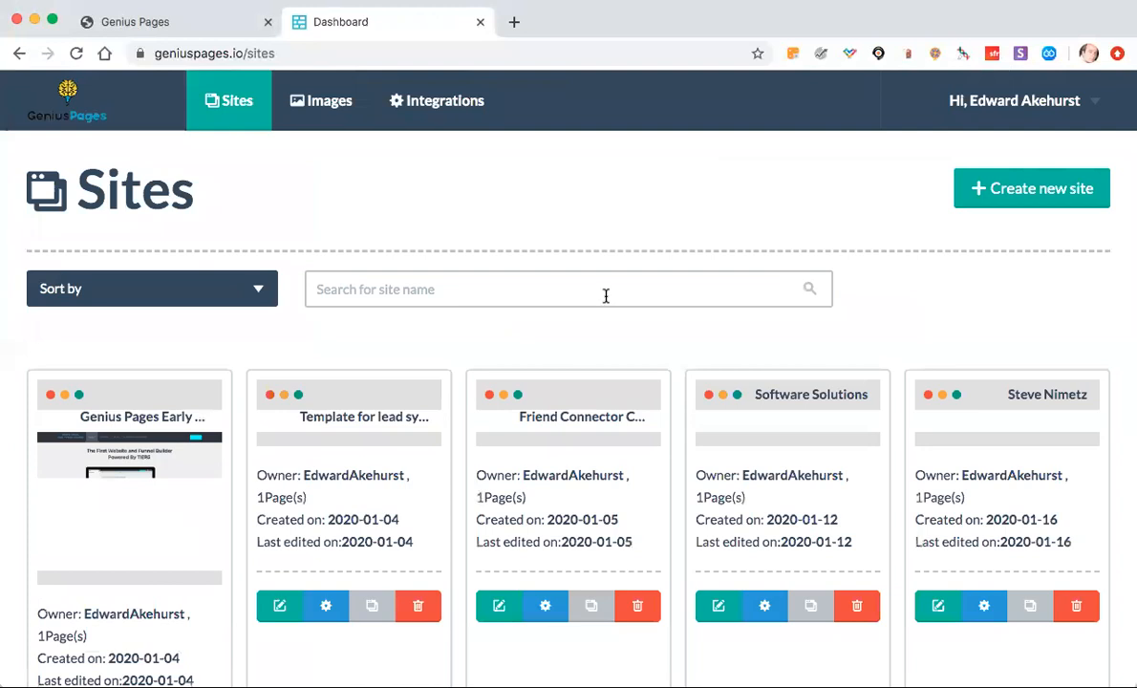
Step: Search the image library's stock images for "computer"
click(329, 101)
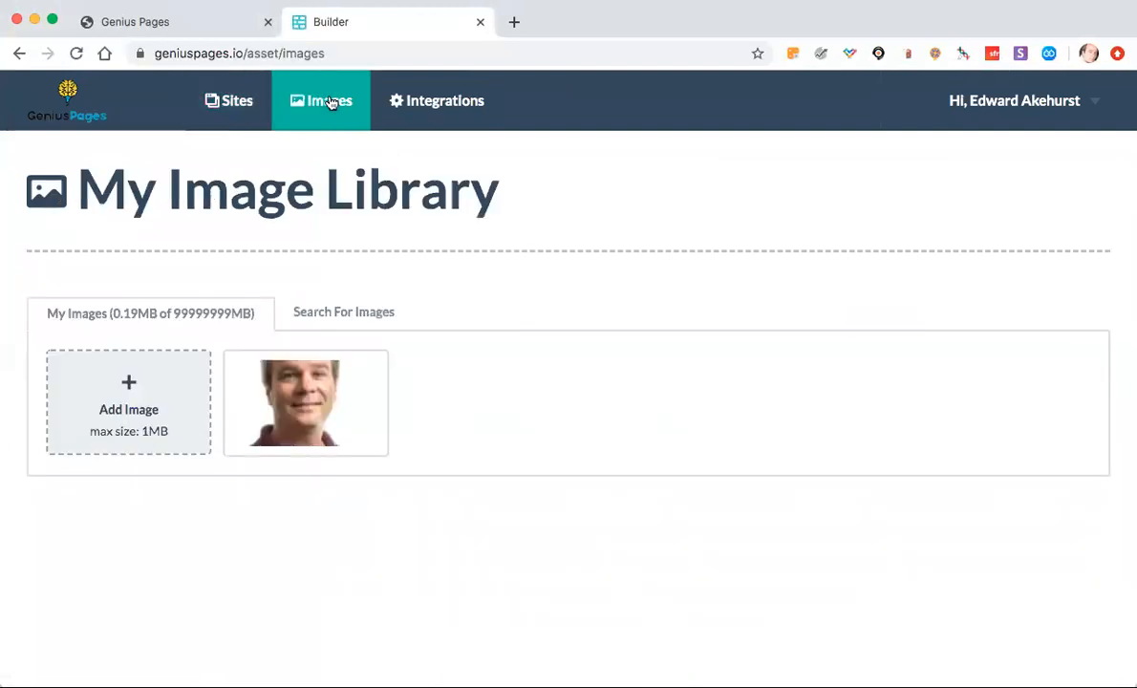
click(372, 451)
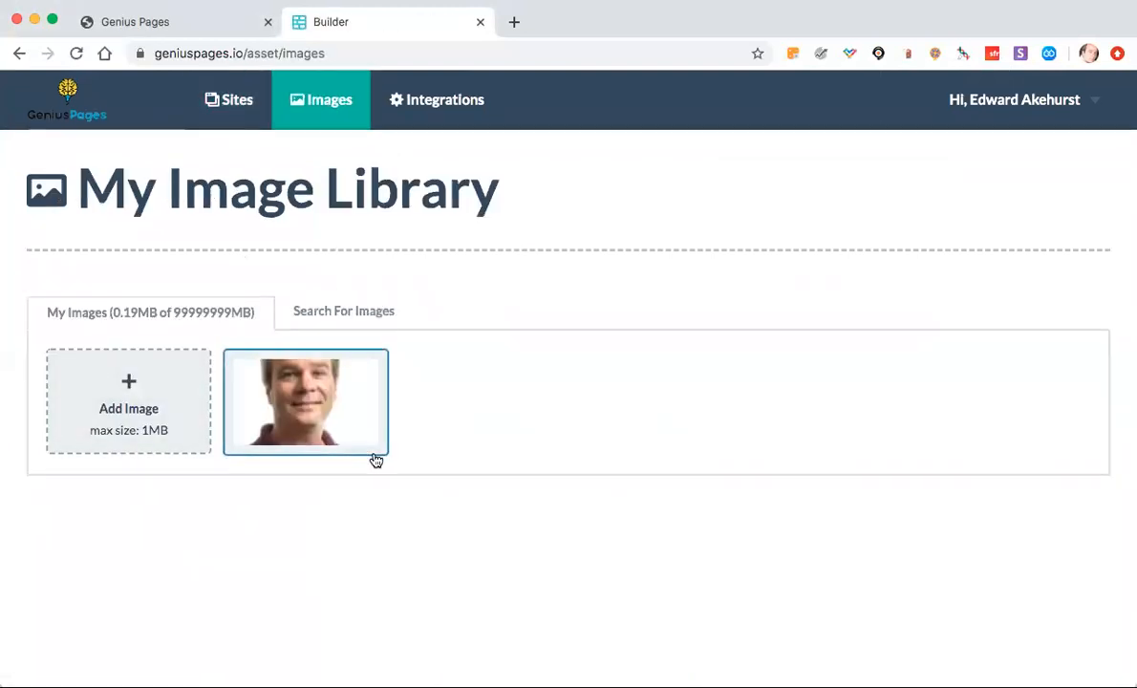
click(327, 319)
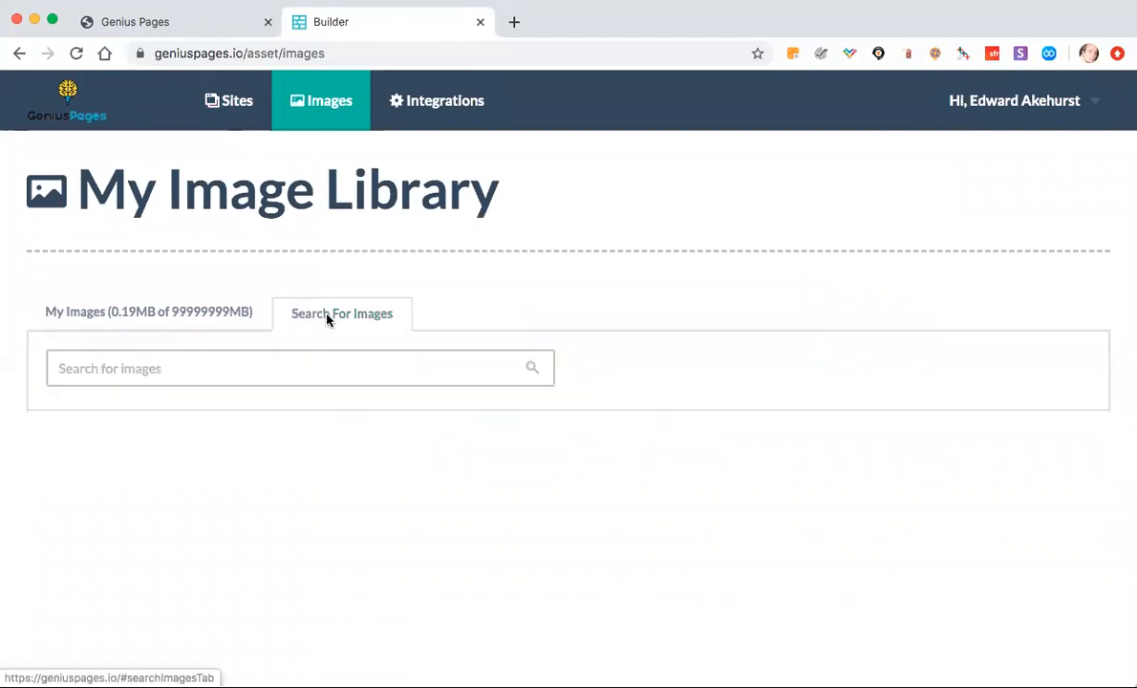
click(262, 367)
text(conputer)
key(BackSpace)
key(BackSpace)
key(BackSpace)
key(BackSpace)
key(BackSpace)
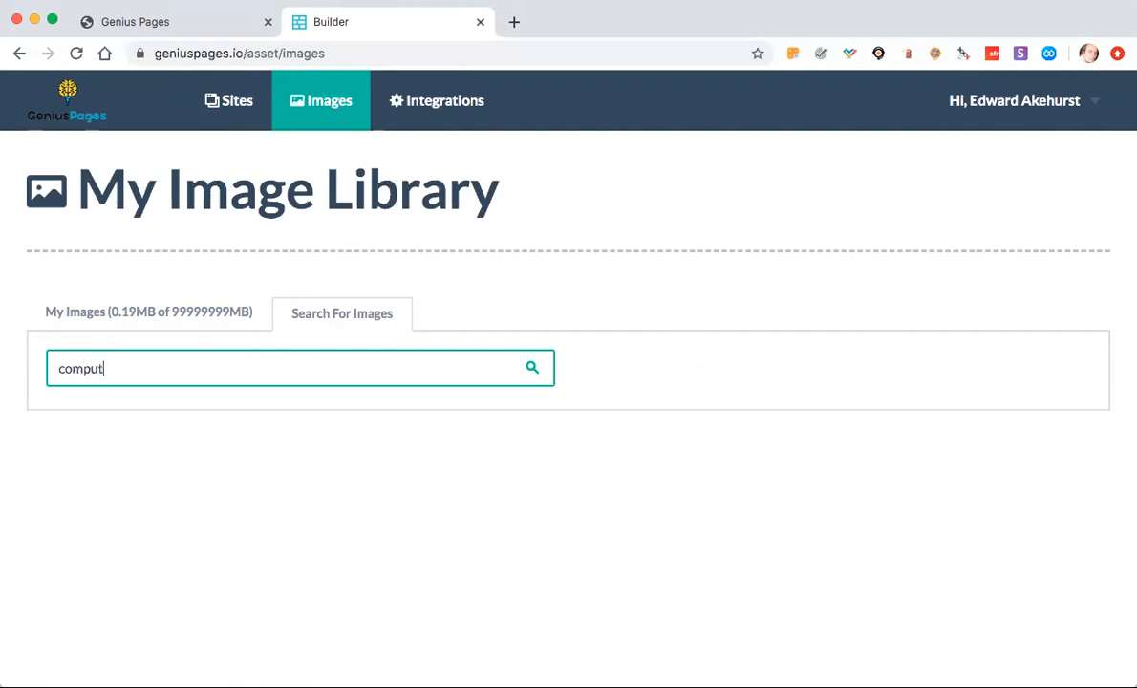
key(Return)
Step: Load more computer images and look through the search results
scroll(362, 541, down, 8)
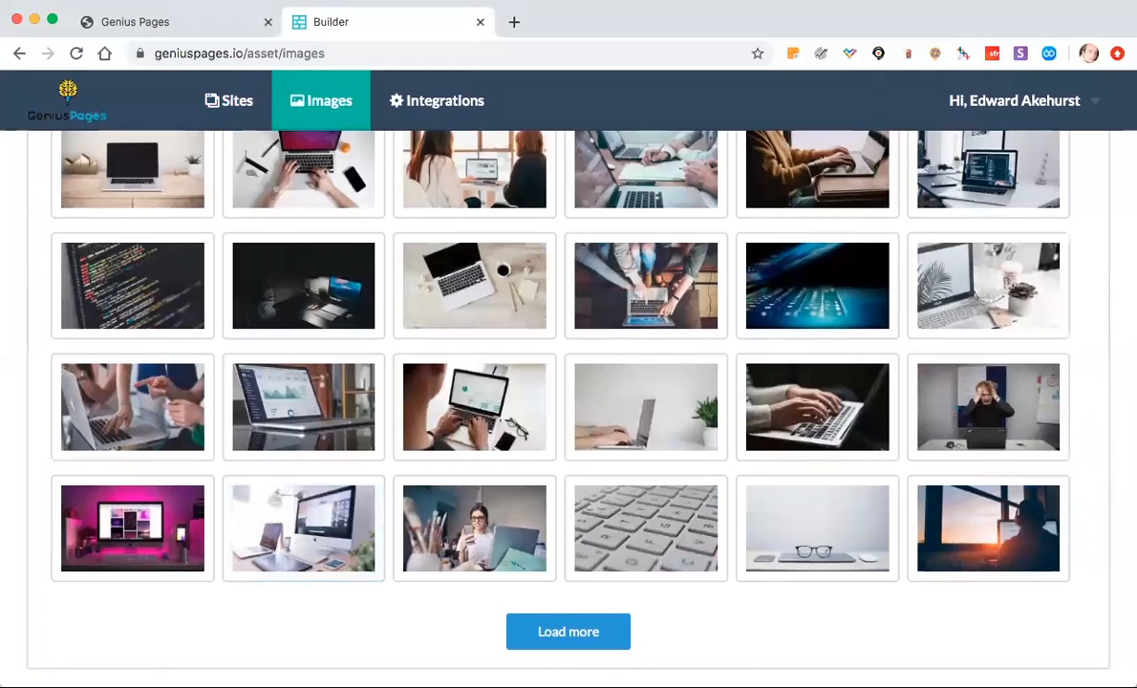
click(586, 640)
scroll(587, 542, down, 10)
scroll(587, 542, up, 20)
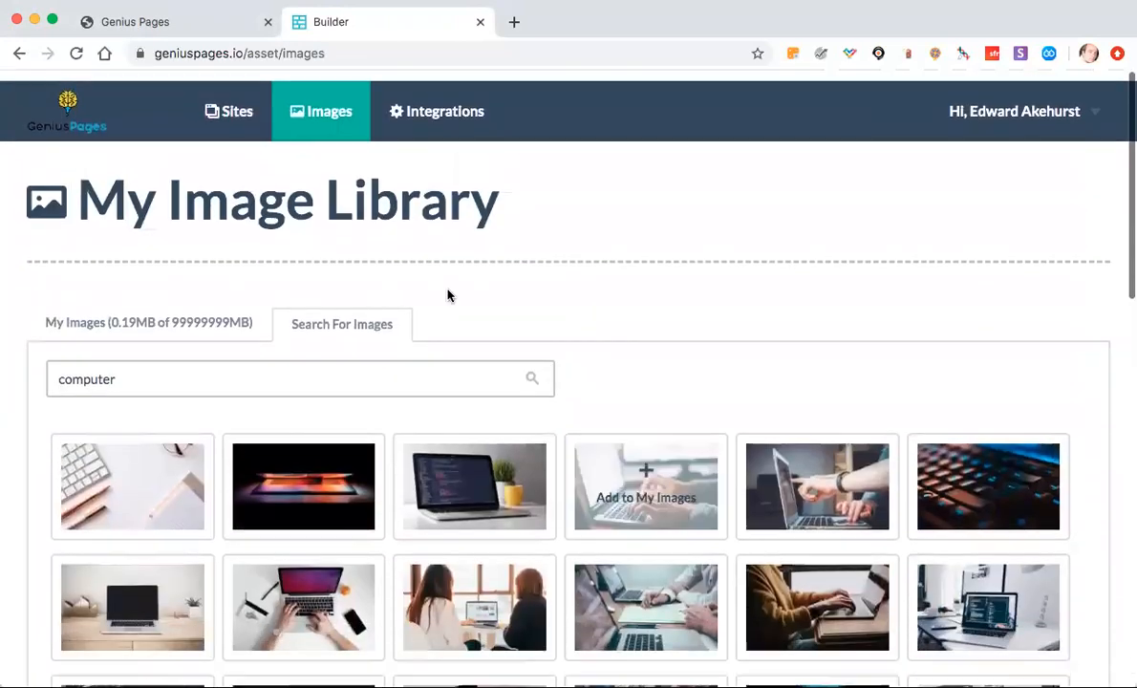
Step: Create a new site and add the light content block with the desk image beside the heading, text and button to its index page
click(237, 102)
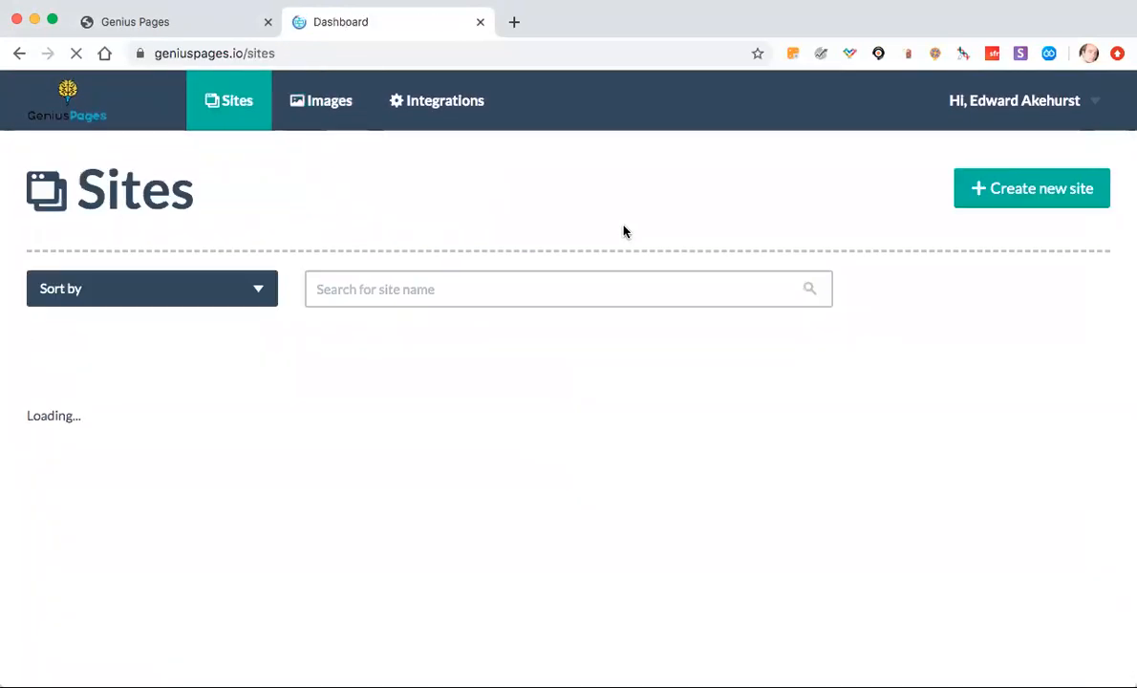
click(1038, 189)
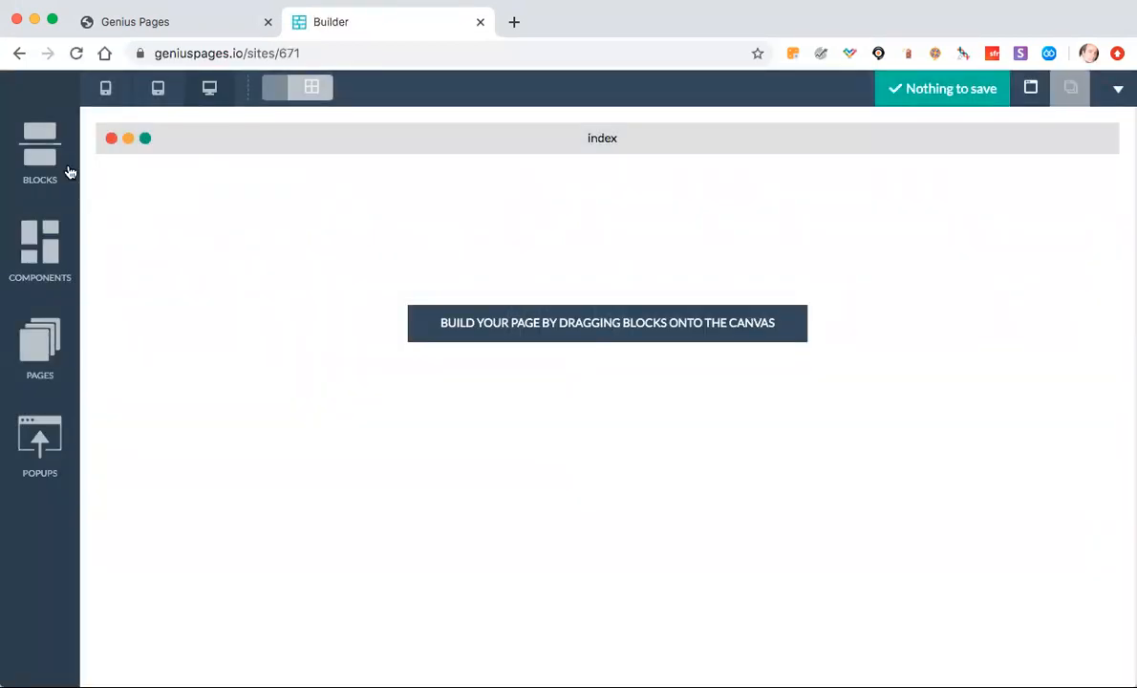
click(38, 150)
click(148, 302)
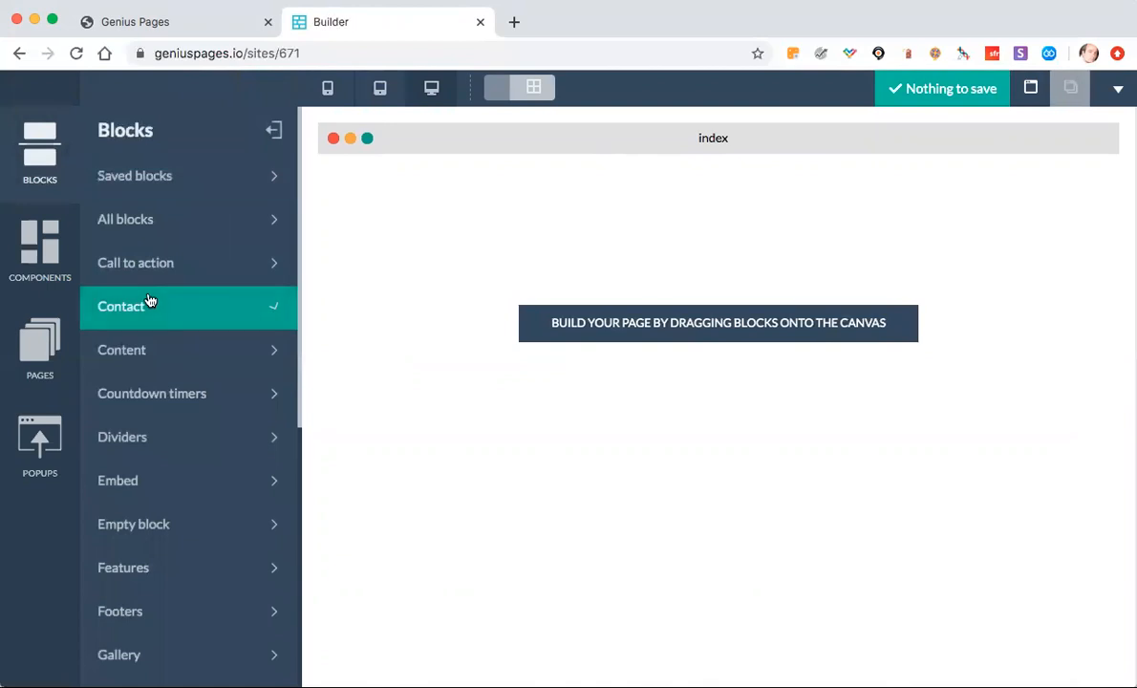
click(149, 350)
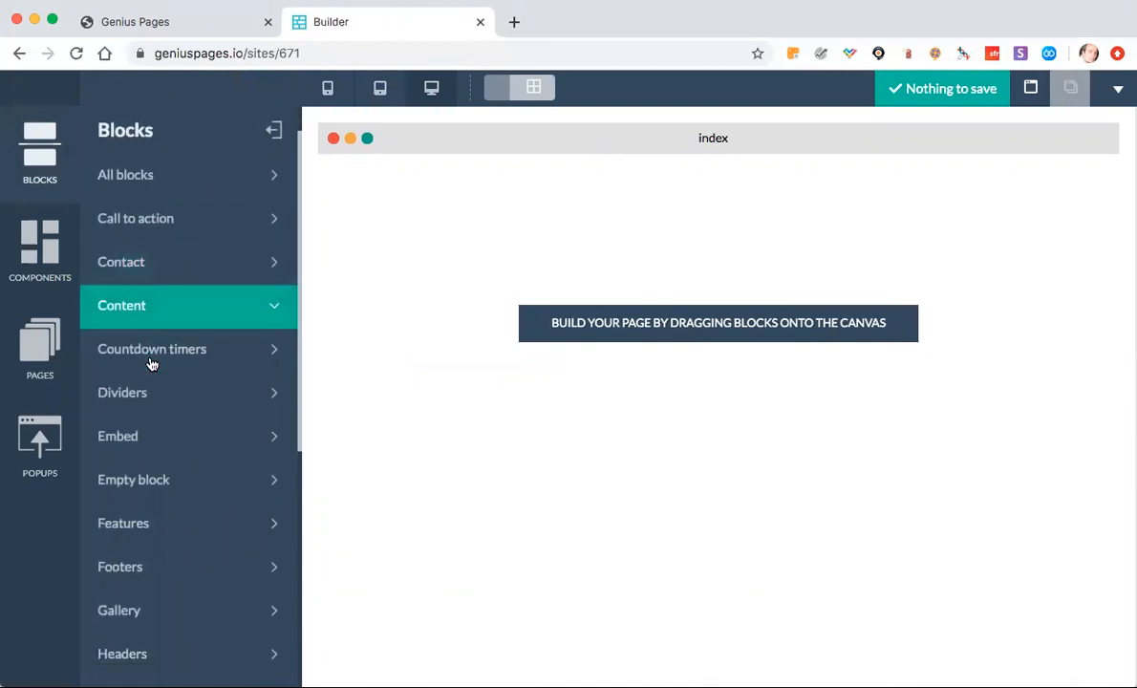
click(133, 320)
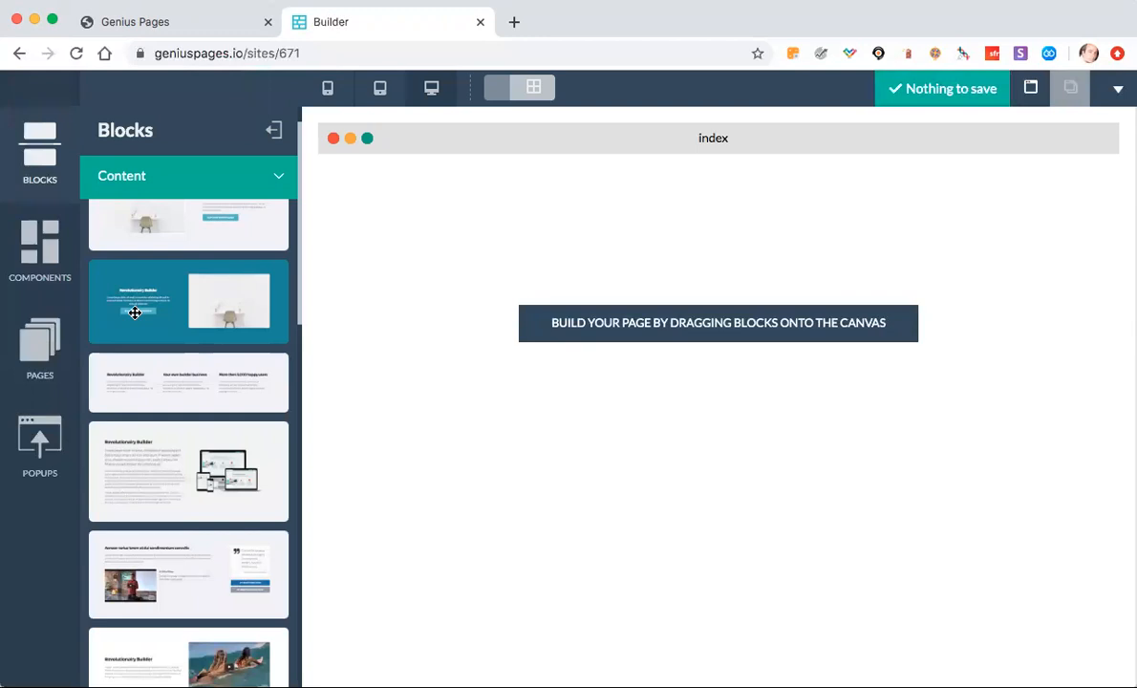
scroll(134, 312, up, 2)
drag(158, 241, 511, 232)
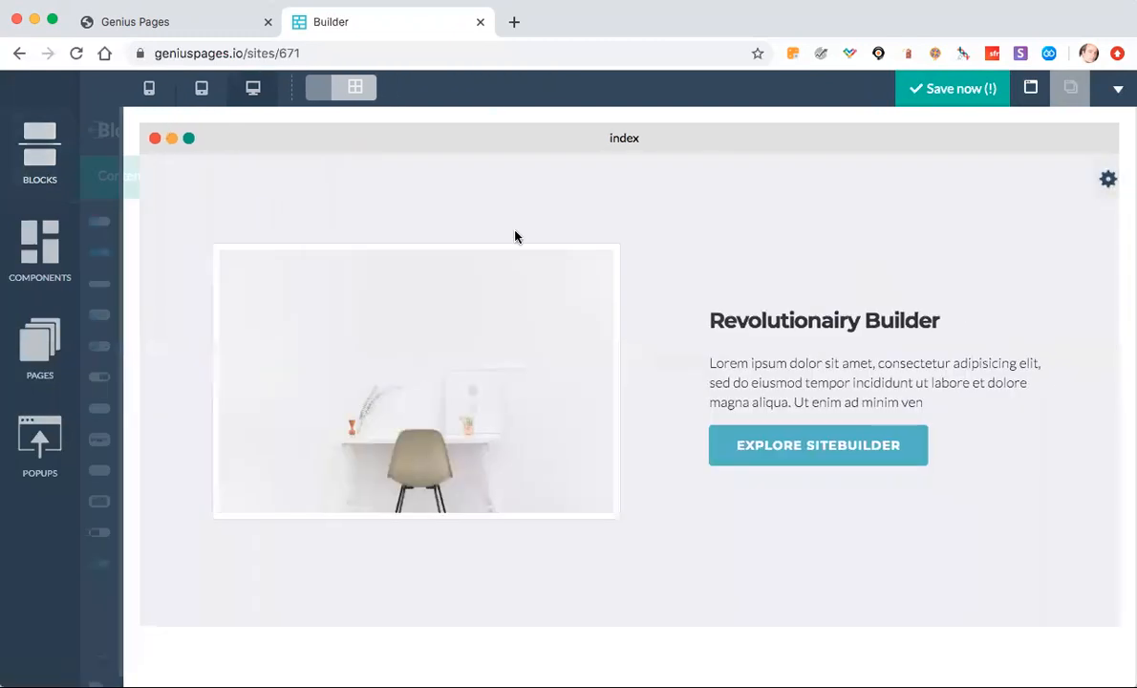
Step: Examine the desk image's radius and border styles and its page, block and URL link options
mouse_move(401, 325)
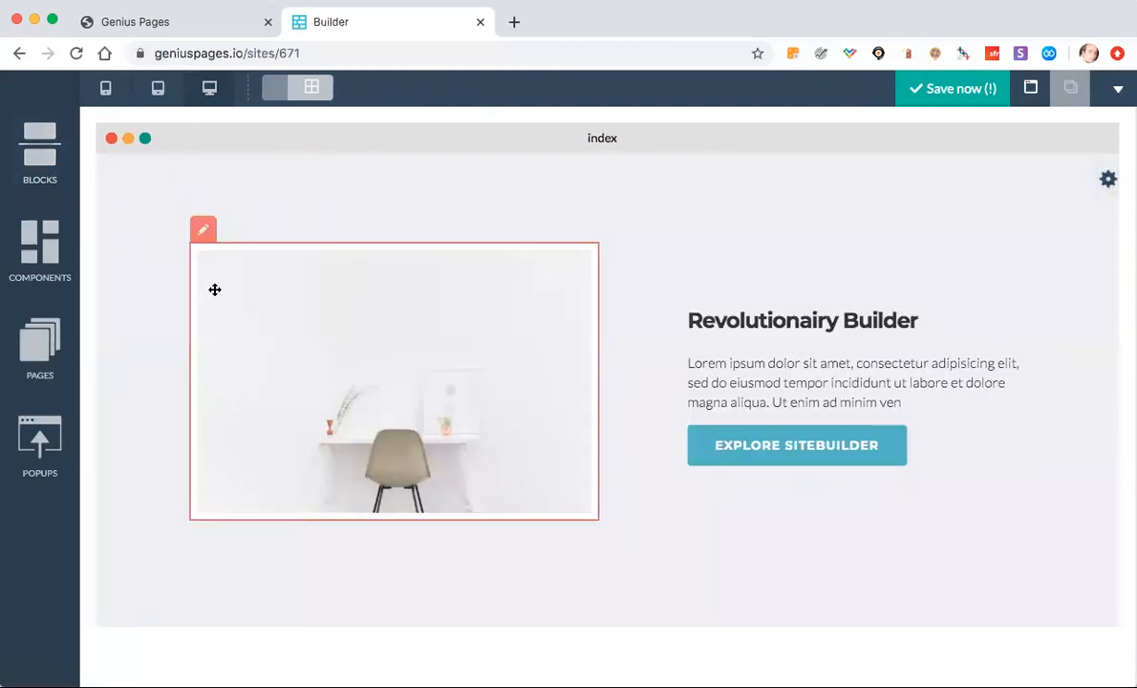
click(203, 228)
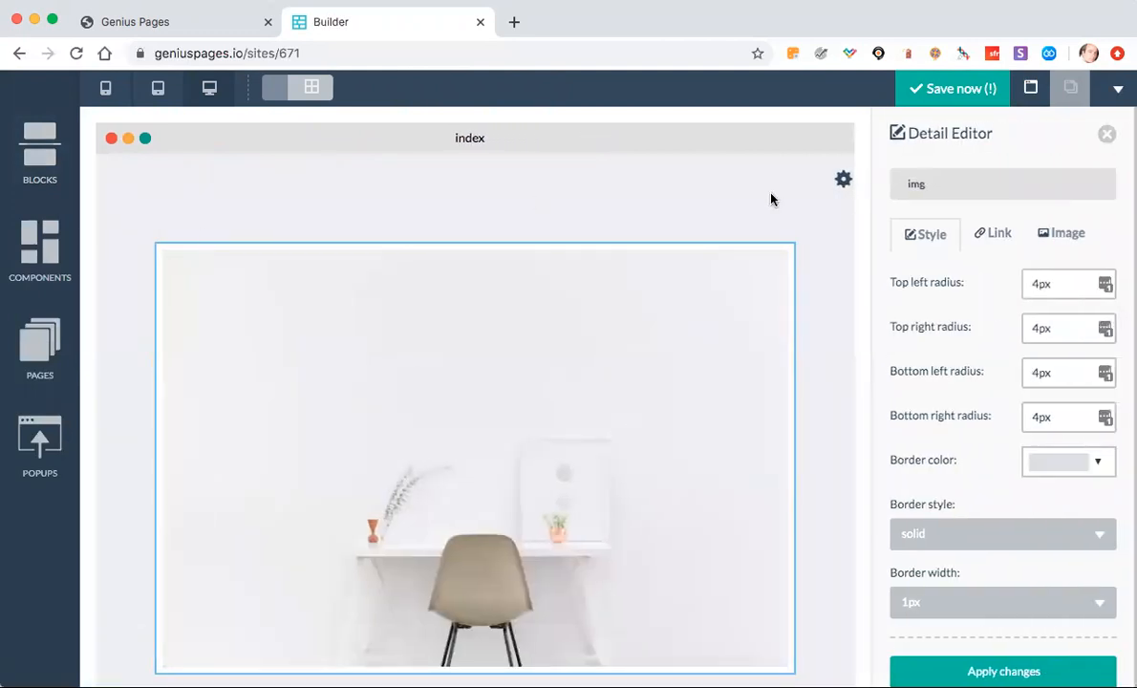
scroll(950, 289, down, 1)
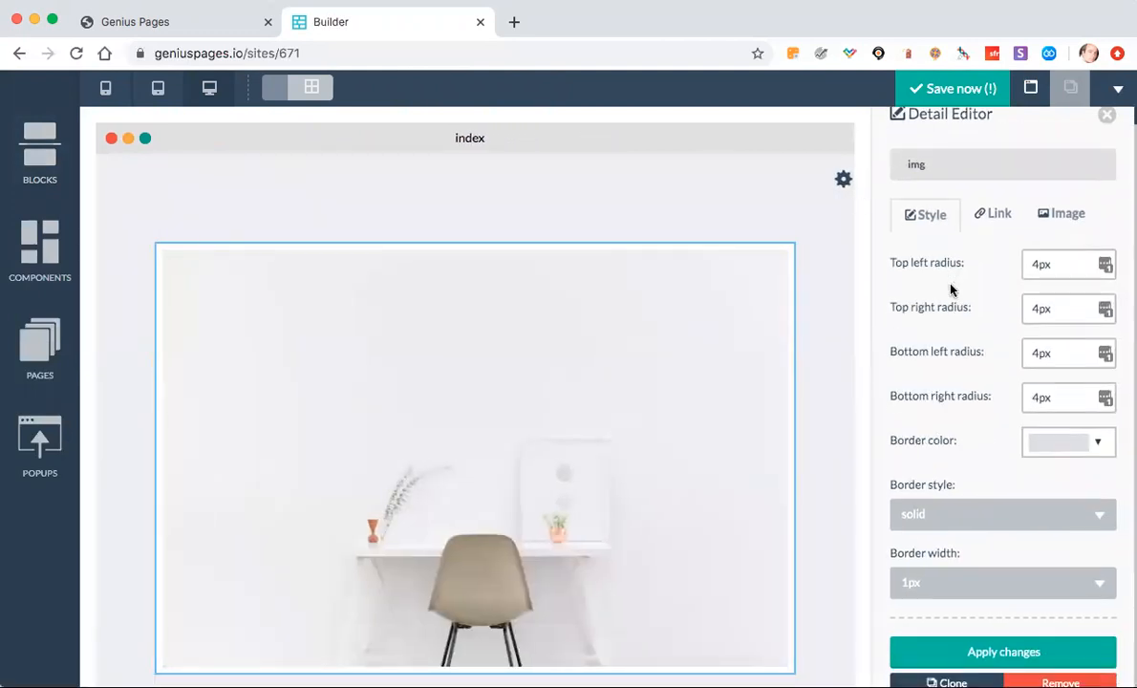
scroll(946, 391, down, 1)
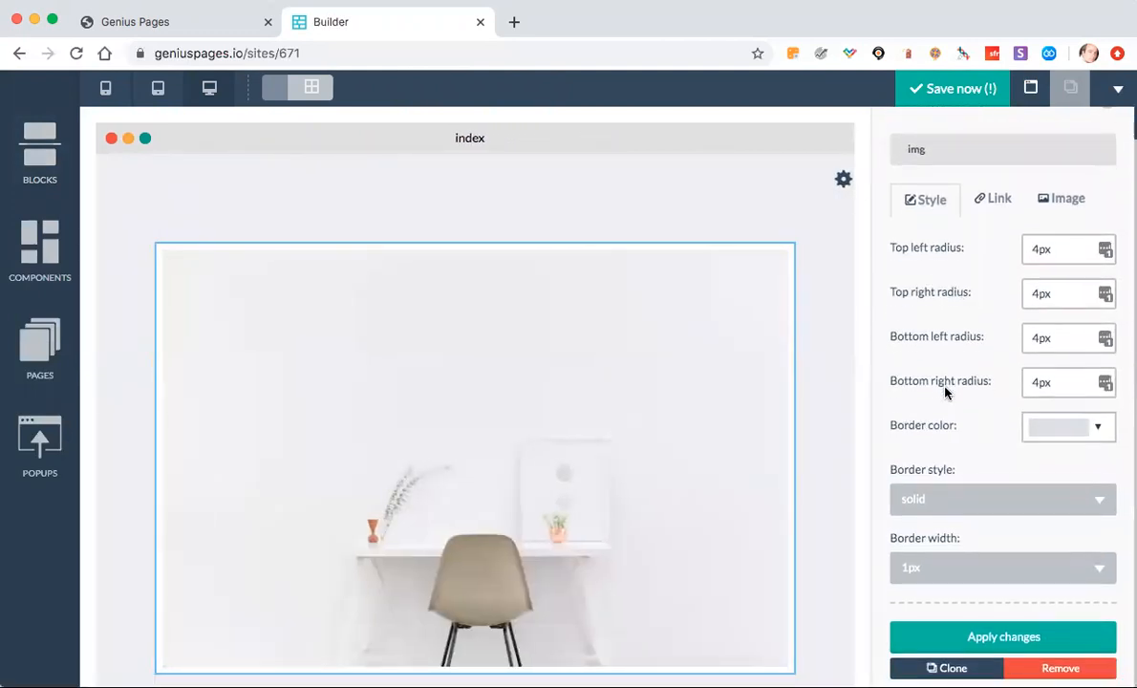
click(997, 200)
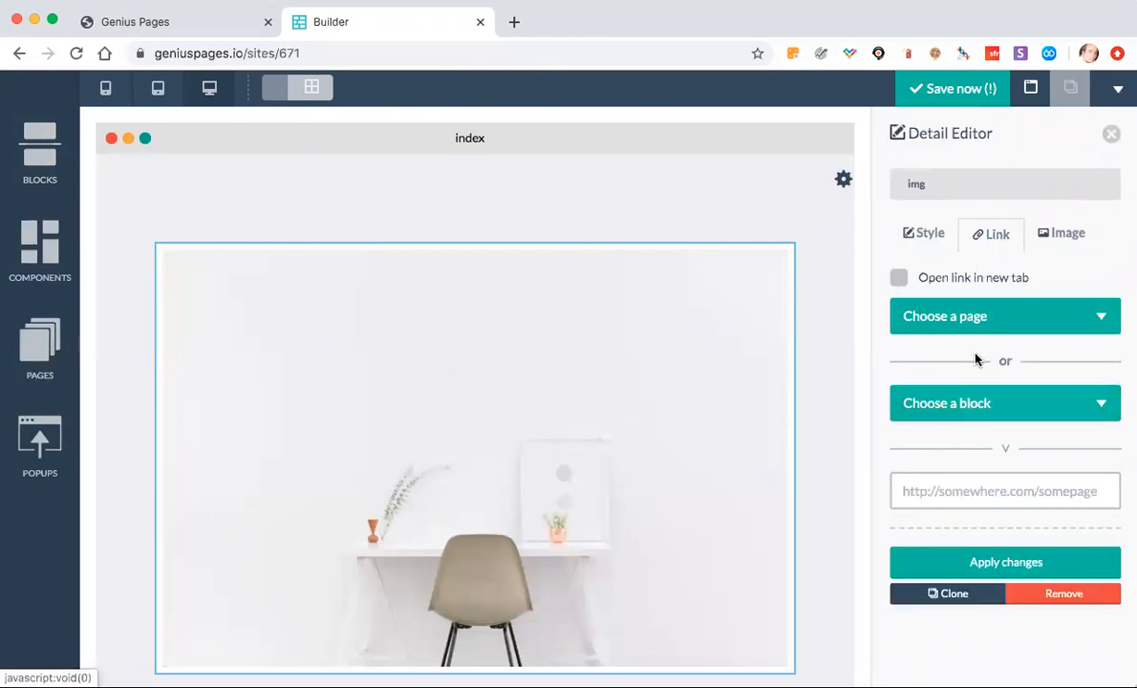
click(965, 326)
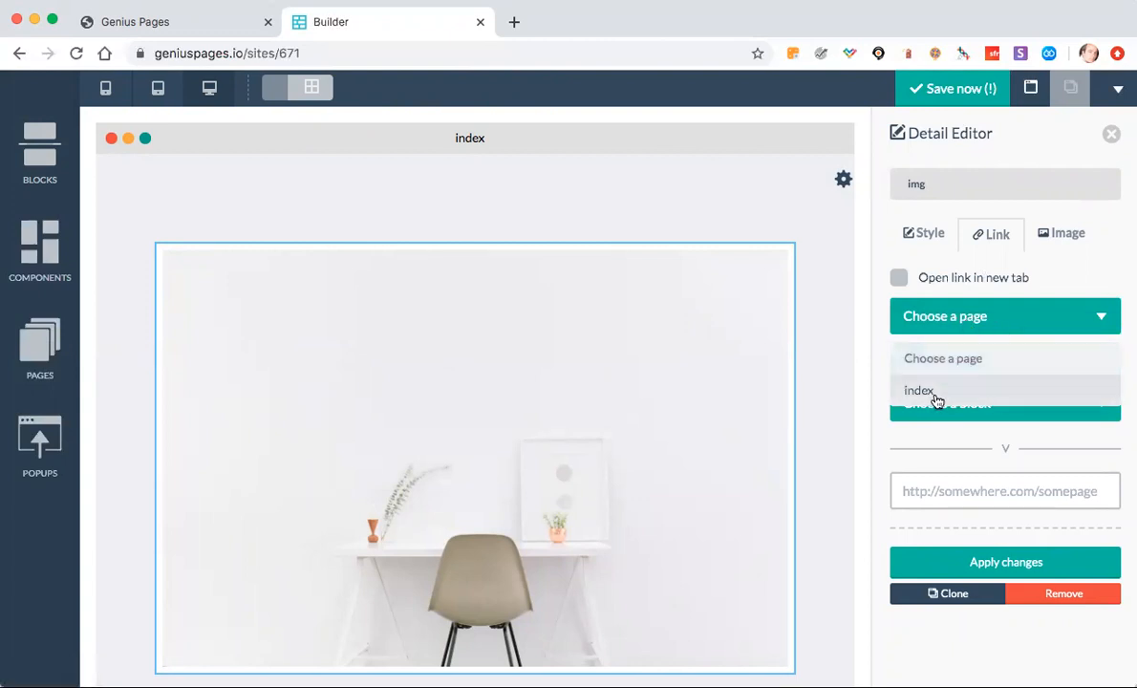
click(1056, 279)
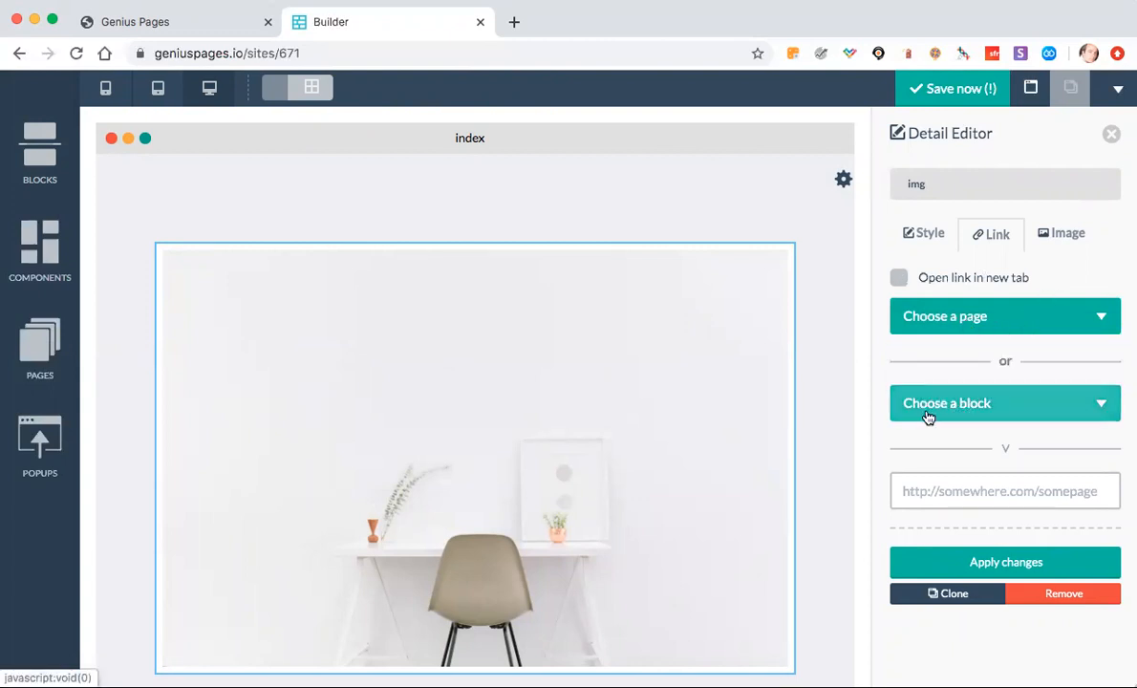
click(927, 418)
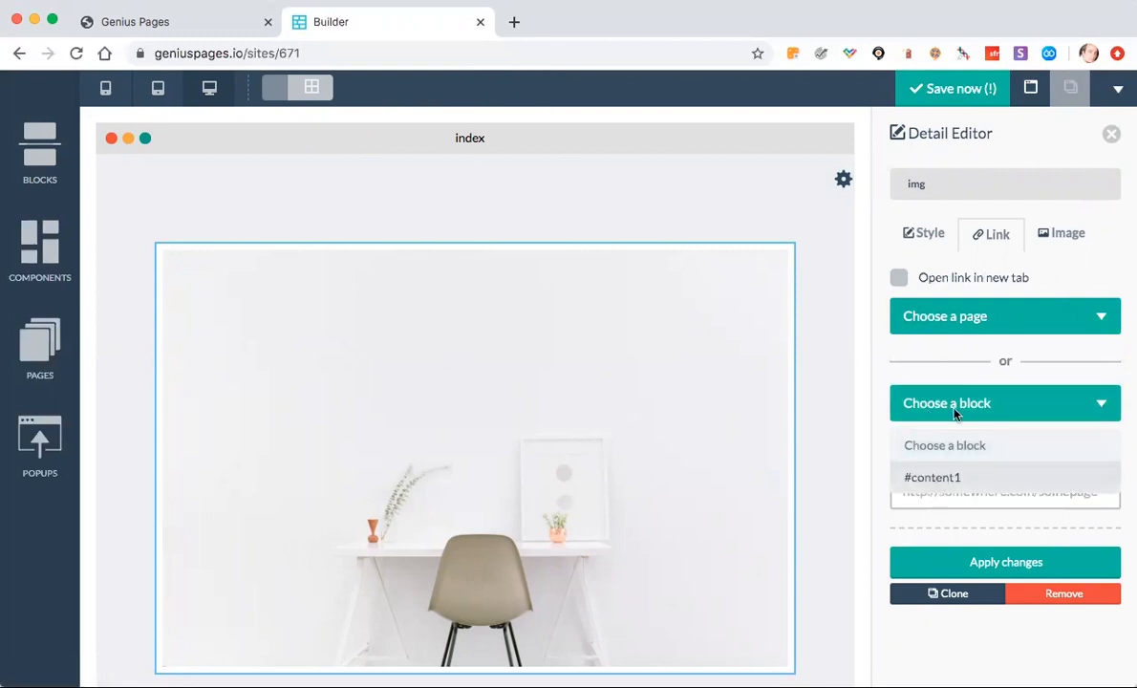
click(954, 413)
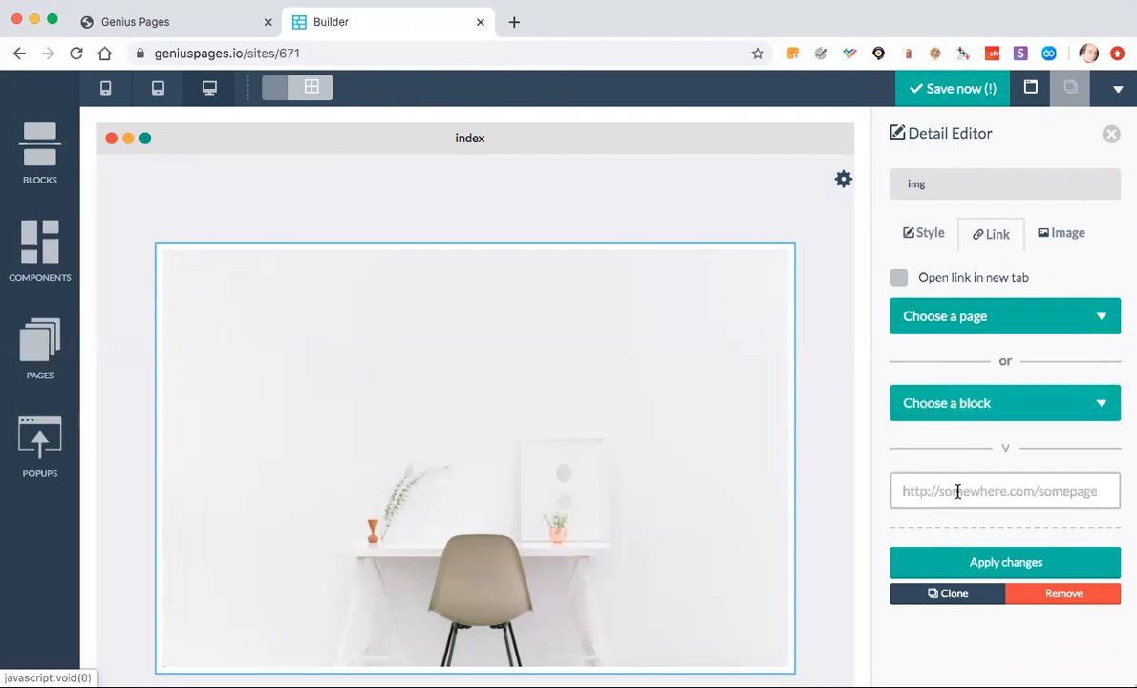
Step: Upload the Greenspring Renovation owner's photo from Downloads to the image library, starting from the desk image's settings
click(1059, 235)
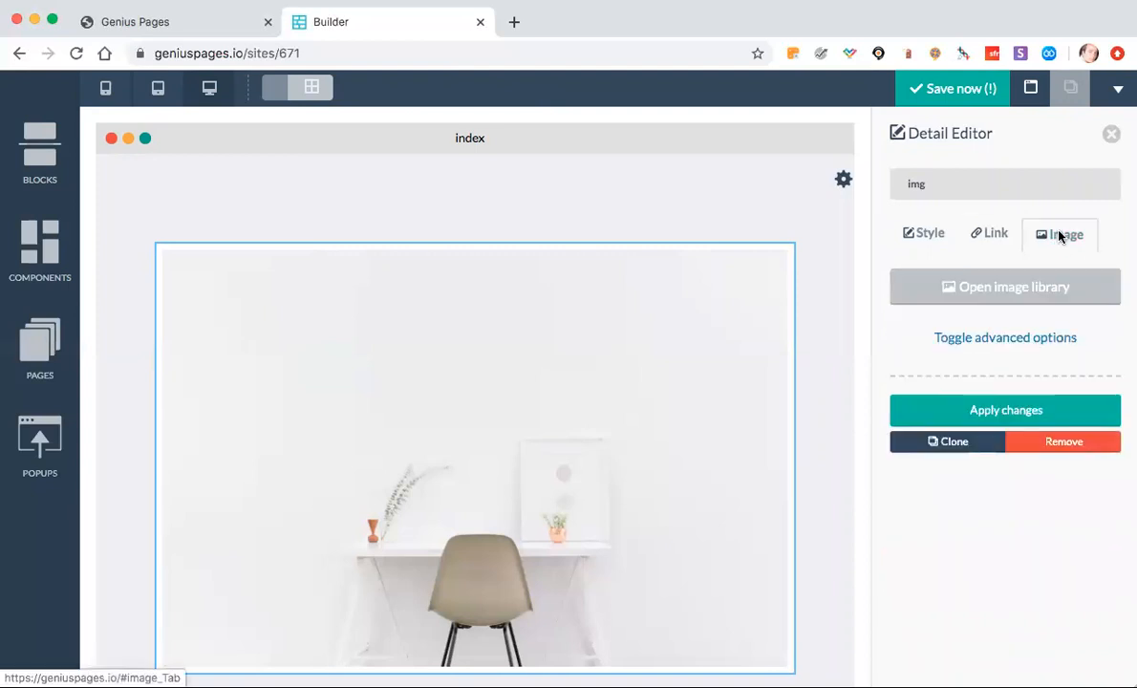
click(1022, 287)
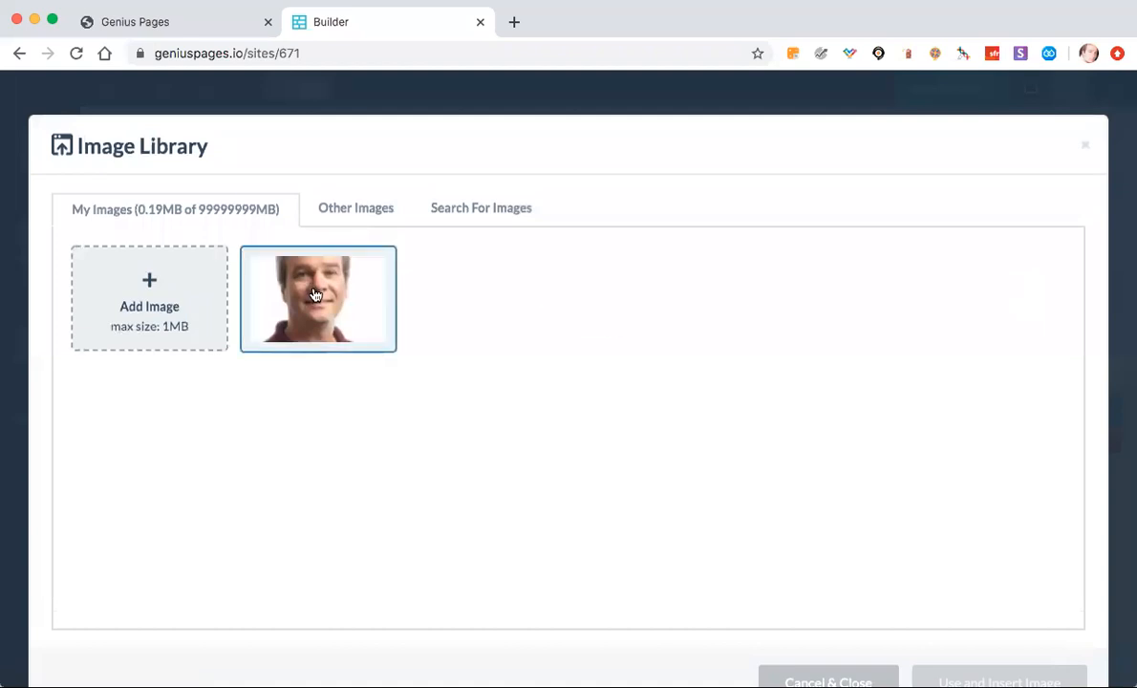
click(185, 304)
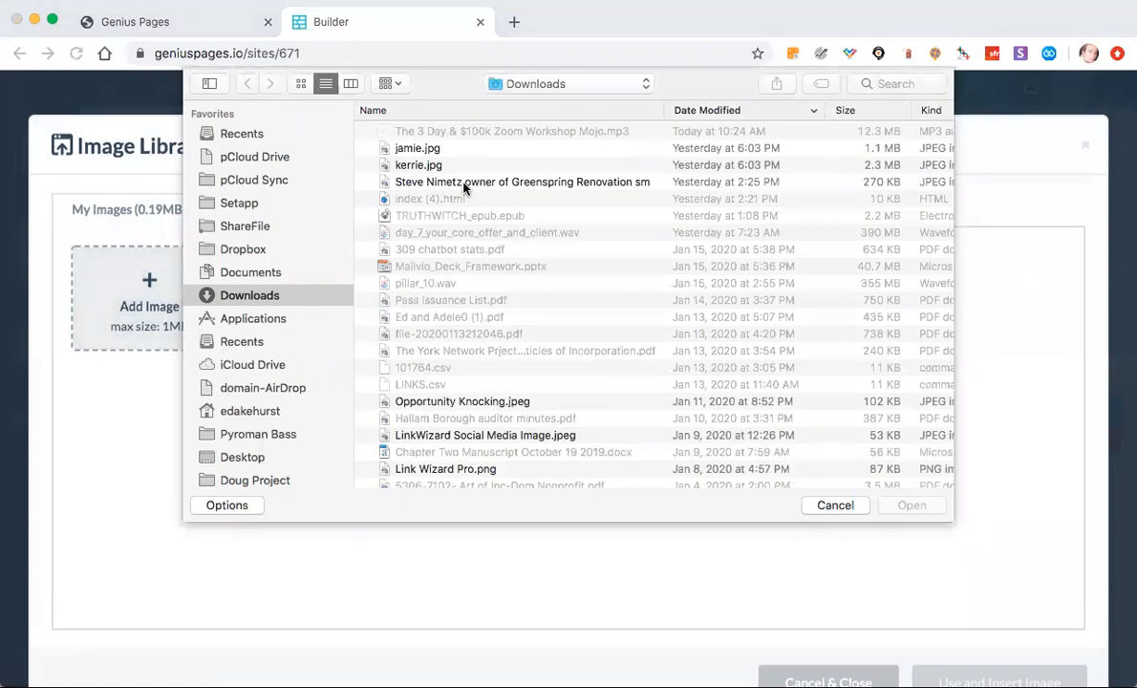
double_click(466, 182)
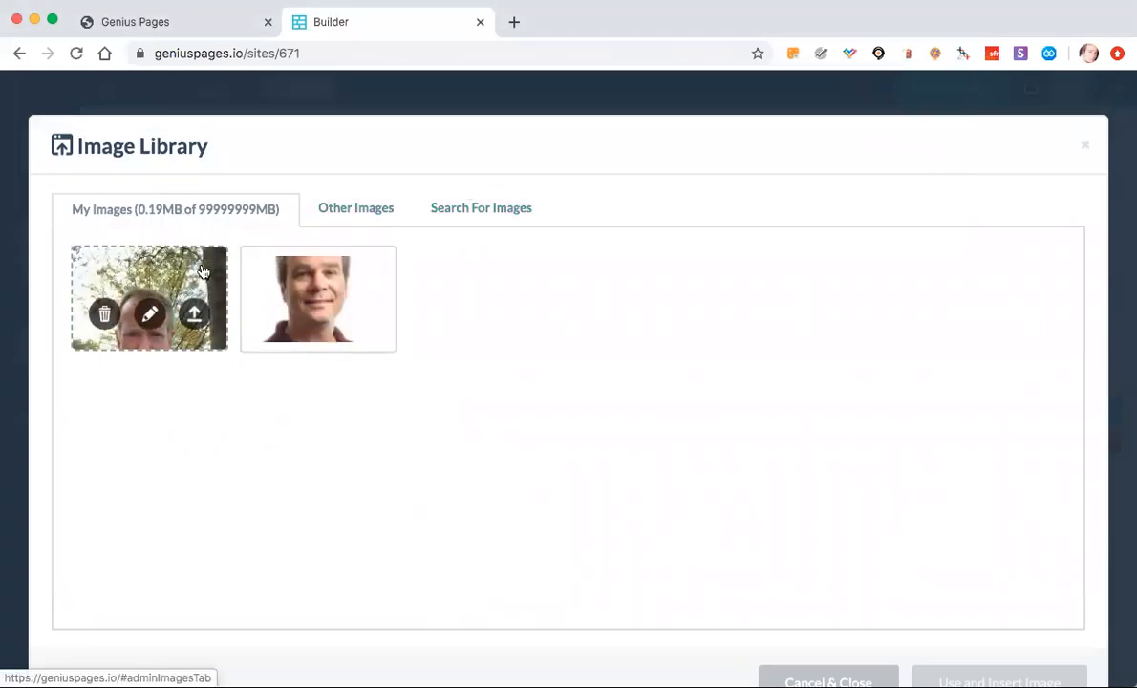
scroll(783, 500, down, 2)
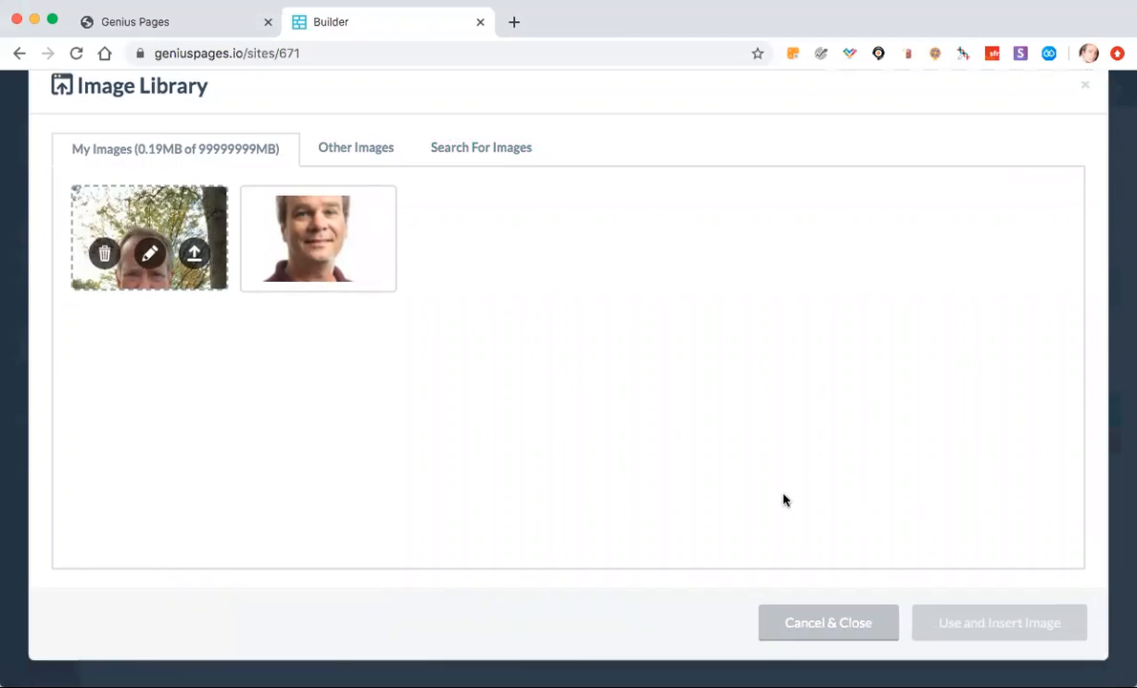
click(176, 211)
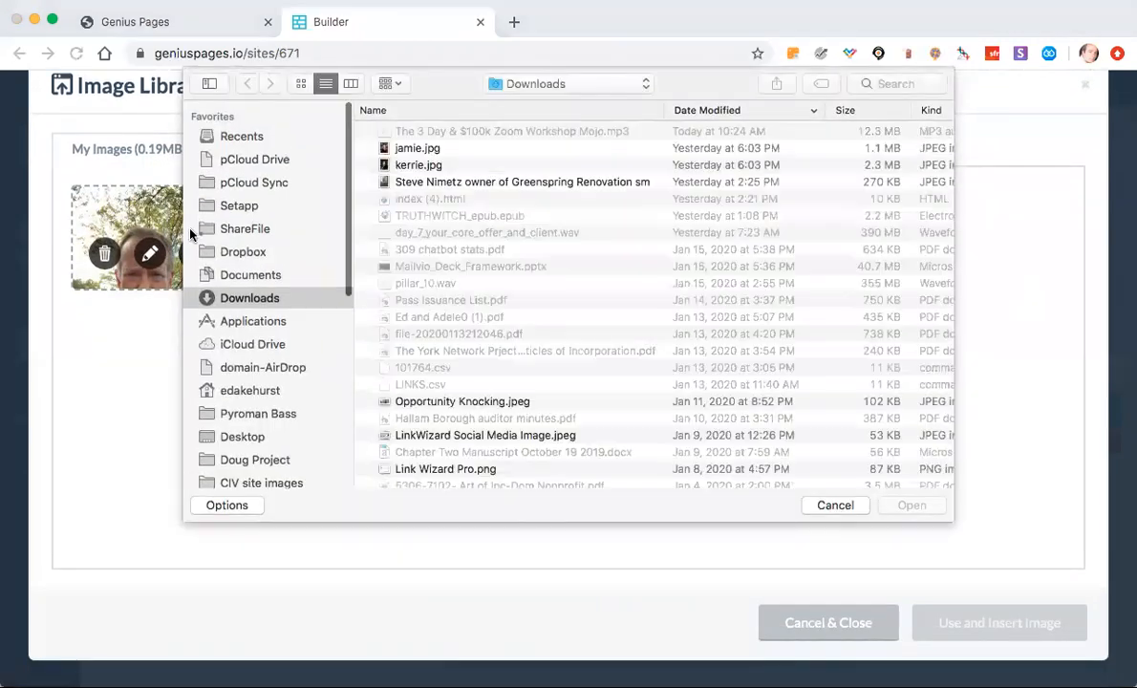
click(833, 505)
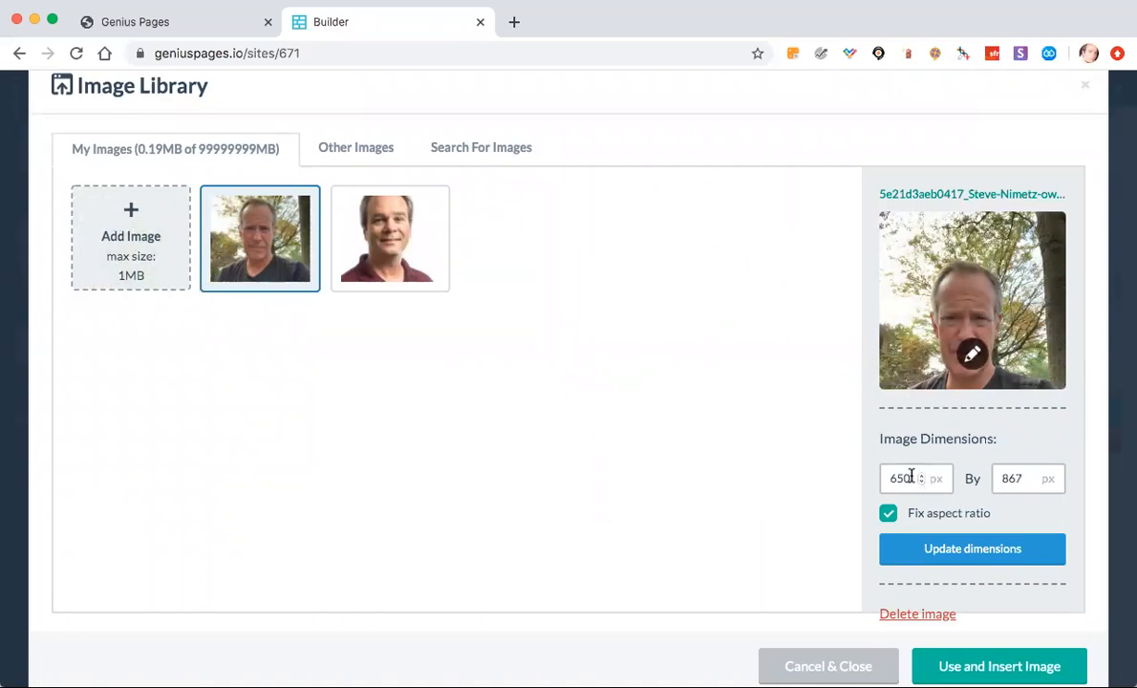
Step: Resize the uploaded owner's photo to a height of 500 px with its aspect ratio fixed
double_click(1020, 470)
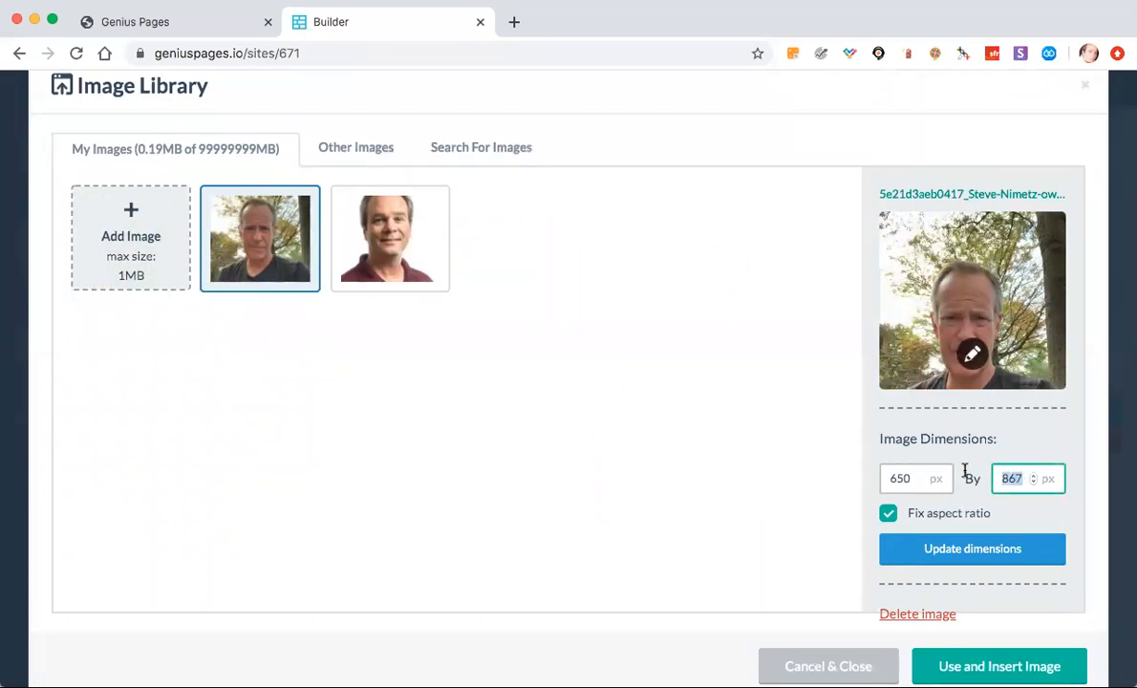
text(500)
click(1005, 543)
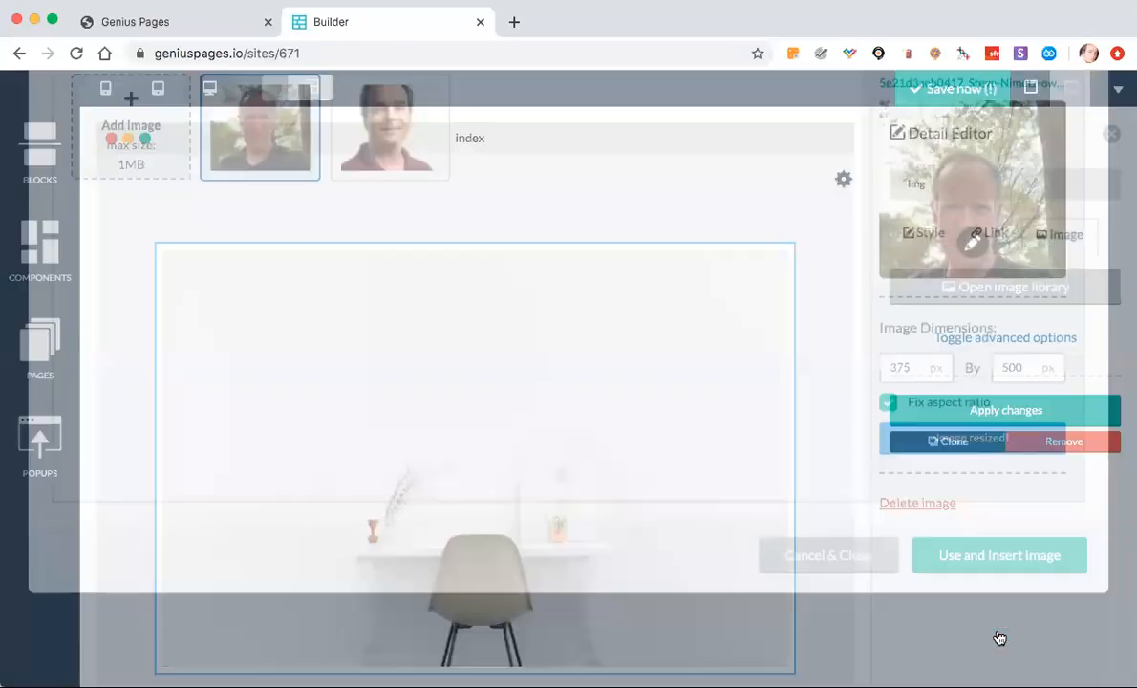
Step: Insert the resized photo in place of the desk image and close the image's detail editor
click(997, 635)
scroll(643, 413, down, 2)
scroll(643, 413, down, 2)
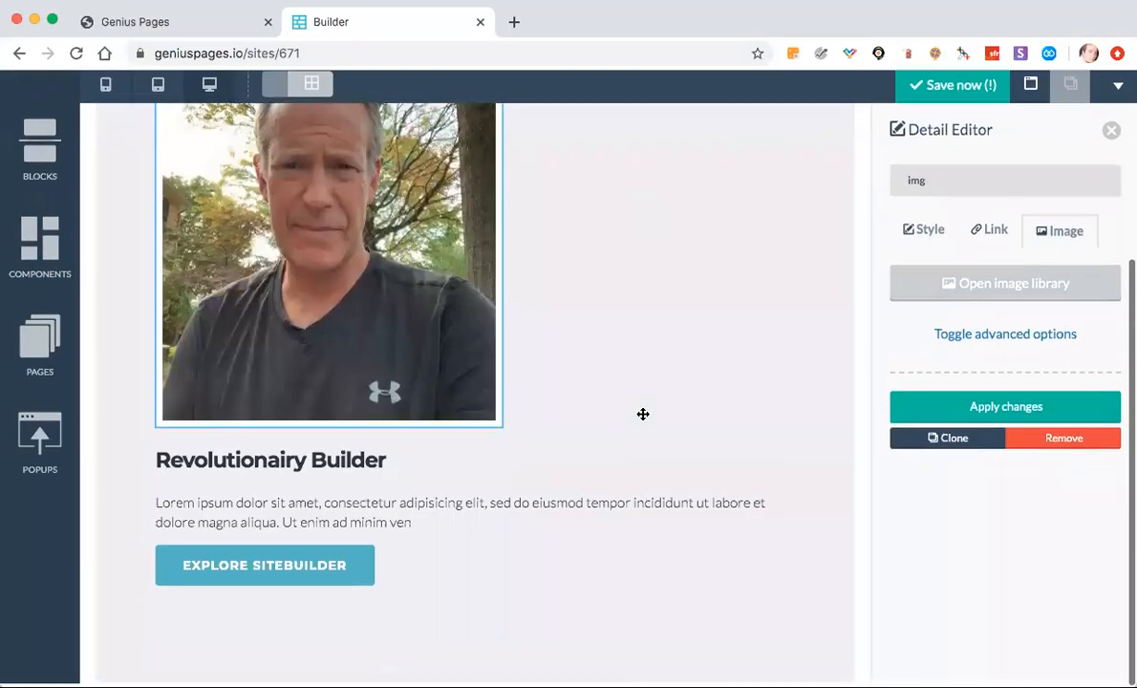
scroll(643, 414, up, 4)
click(1111, 133)
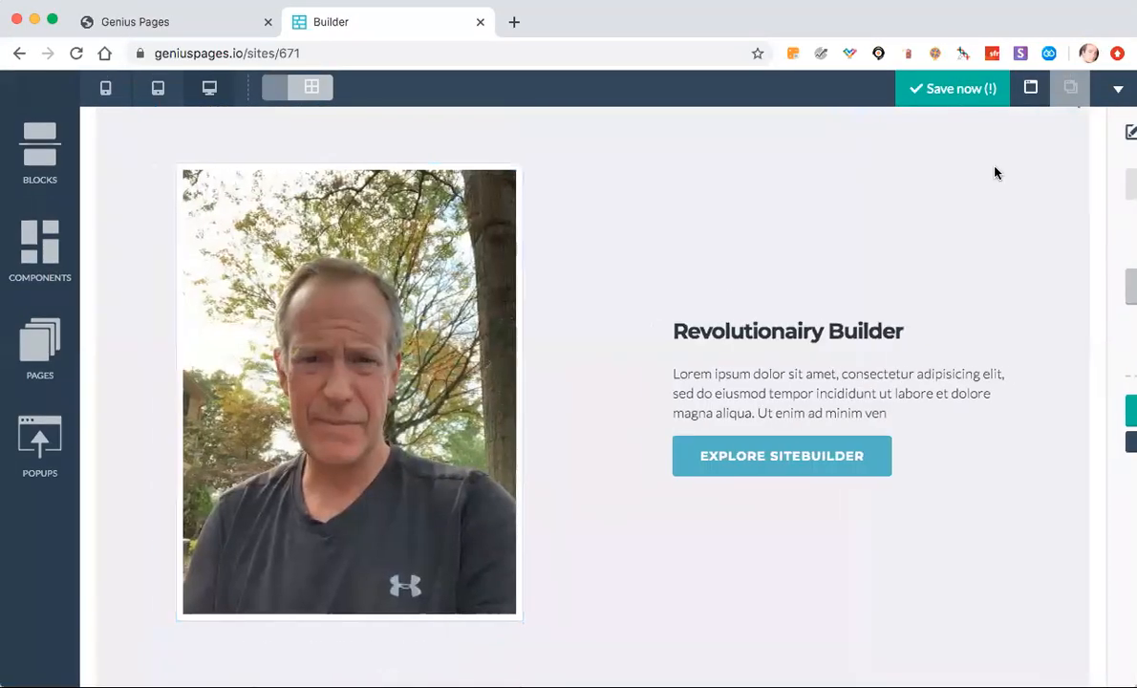
Step: Examine the owner photo's image options, including its title and alt attribute fields, and close its detail editor
scroll(703, 247, down, 2)
scroll(703, 247, up, 2)
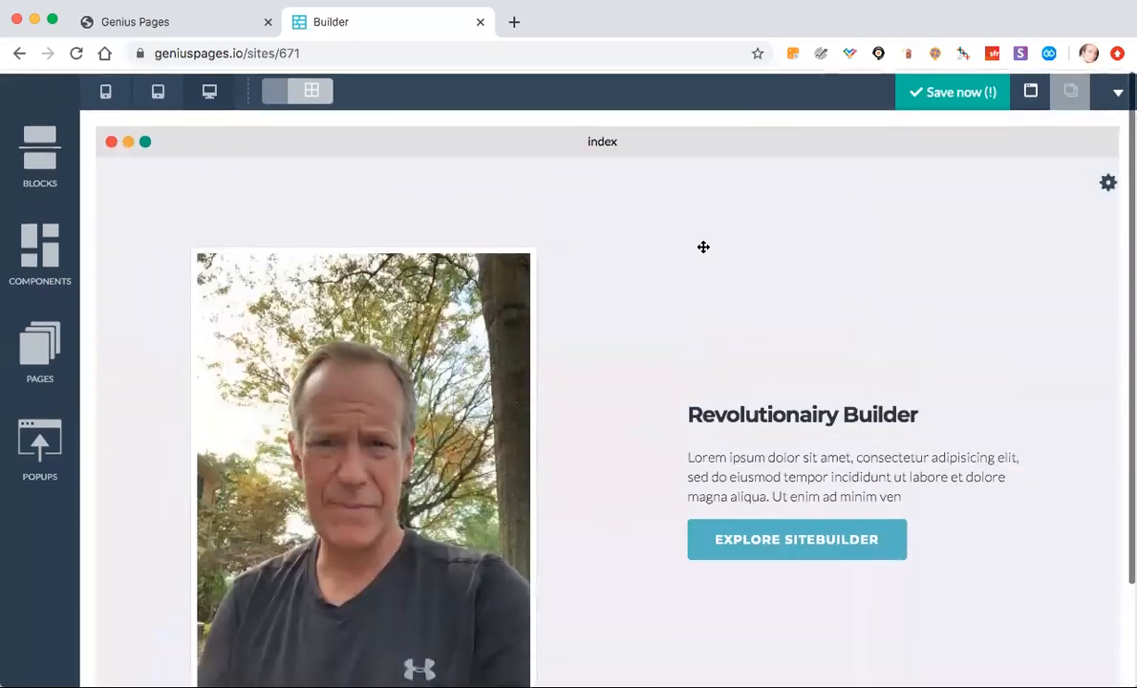
mouse_move(206, 254)
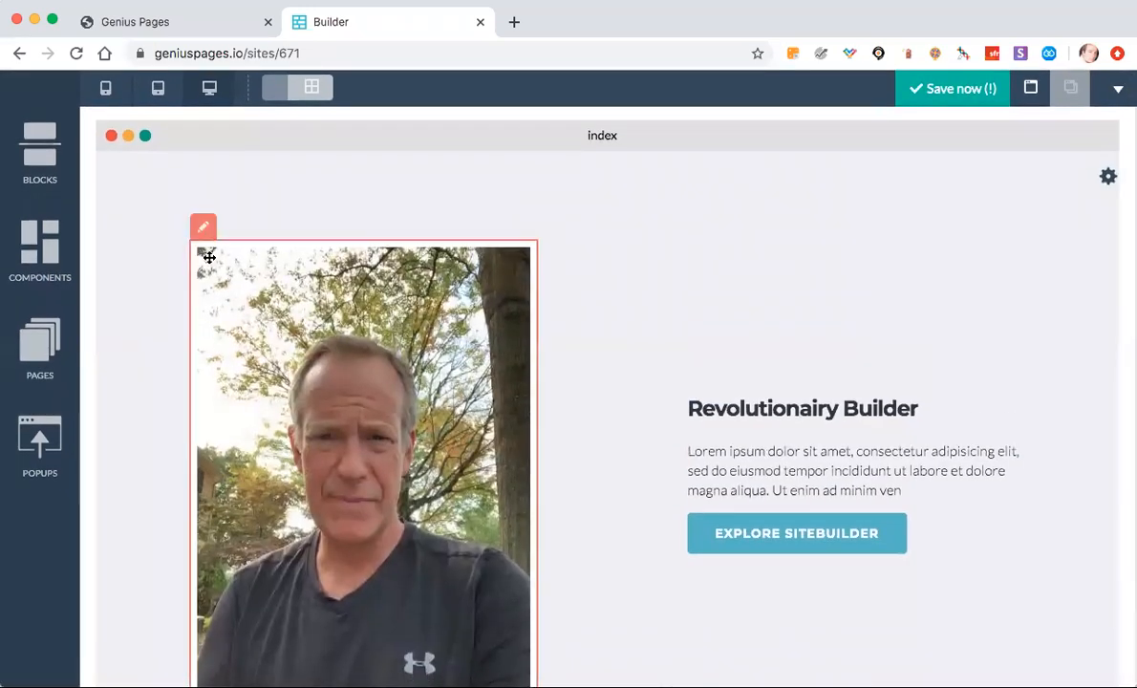
click(203, 230)
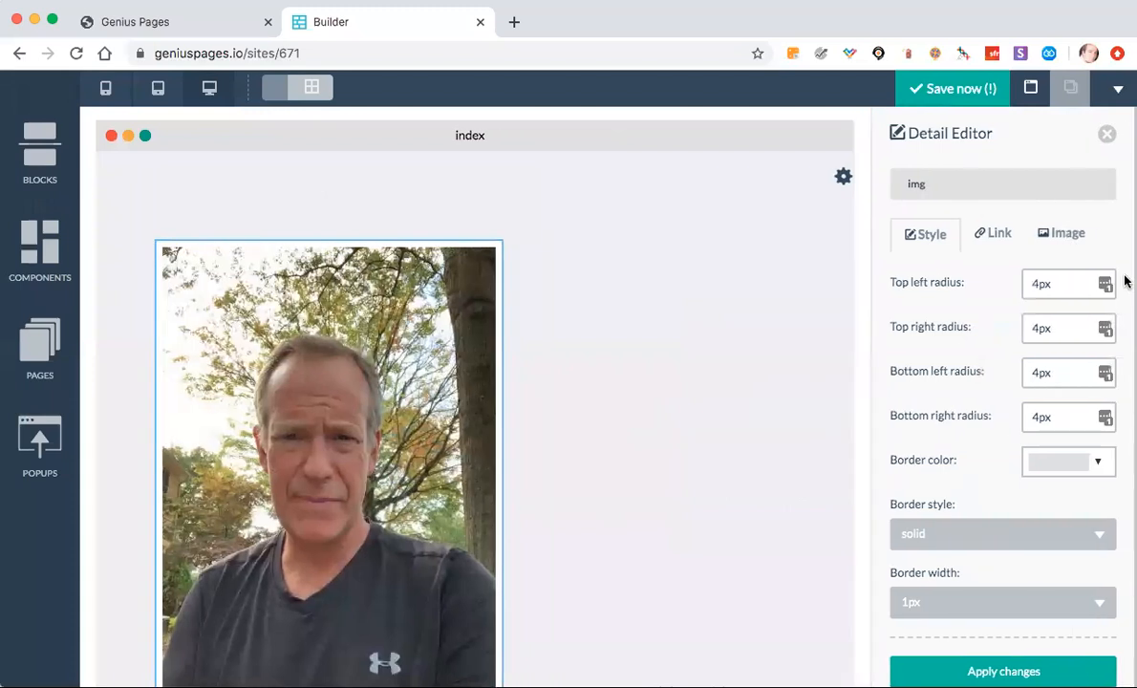
click(1063, 235)
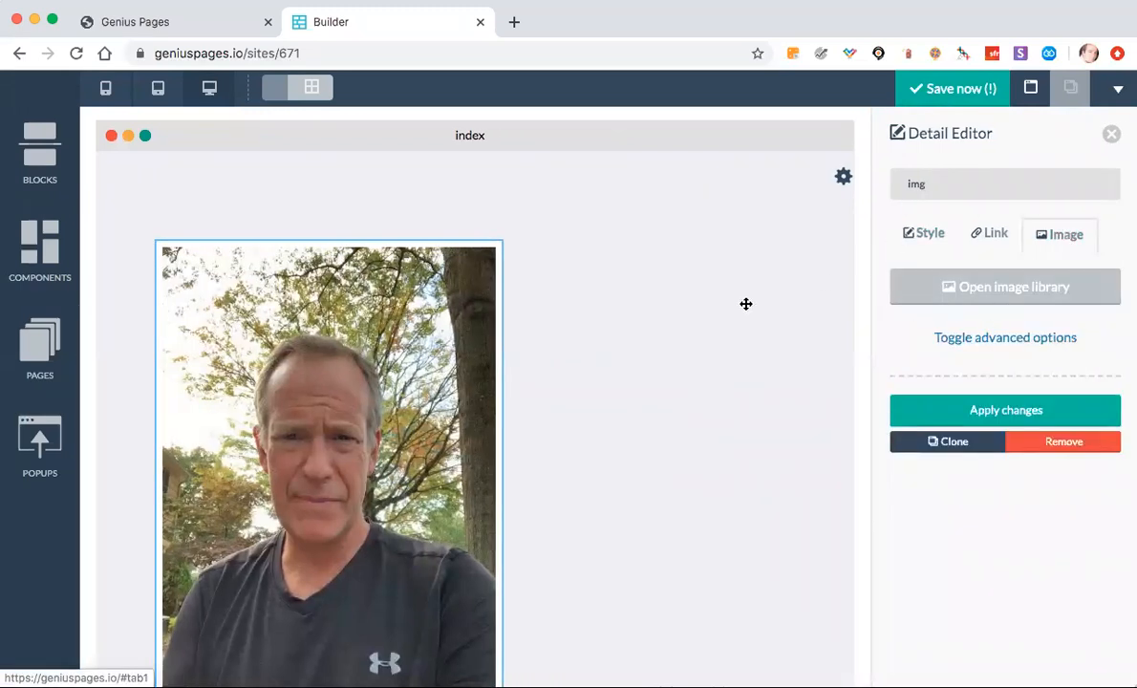
click(997, 339)
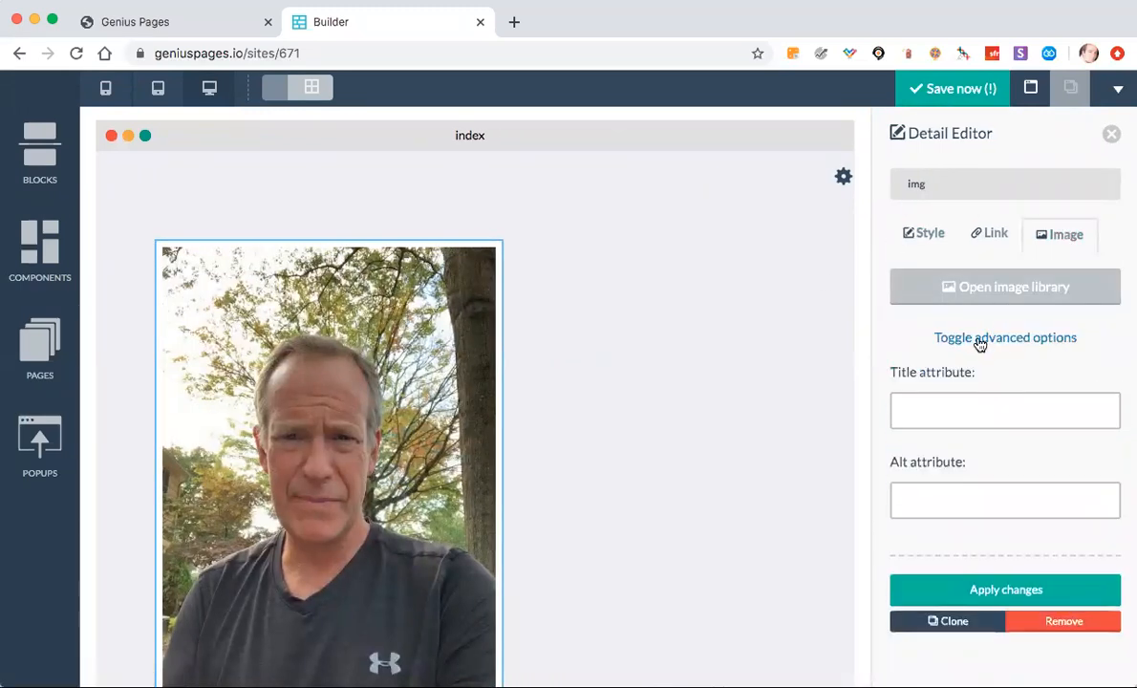
click(940, 409)
click(927, 502)
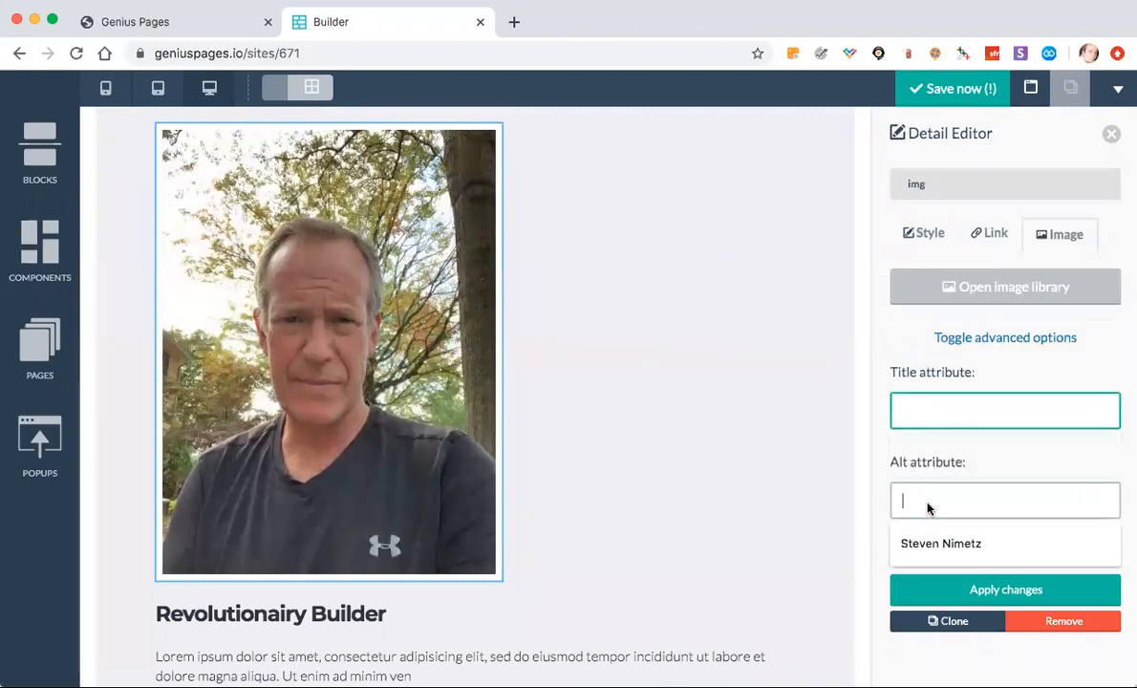
scroll(667, 366, up, 3)
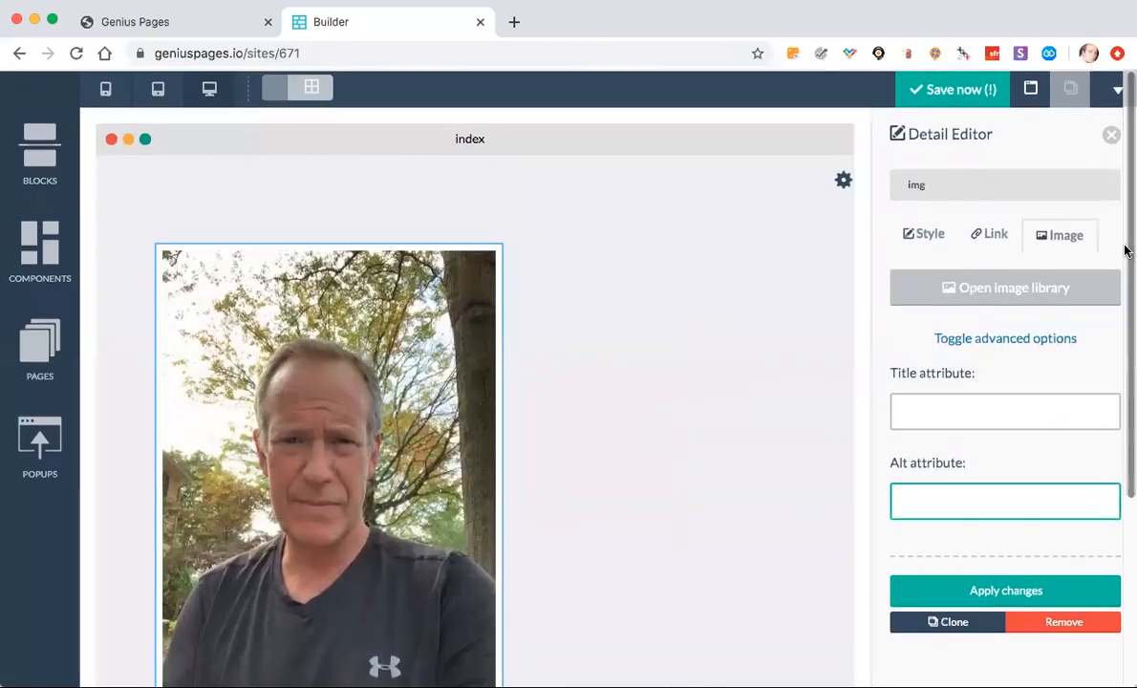
click(1111, 135)
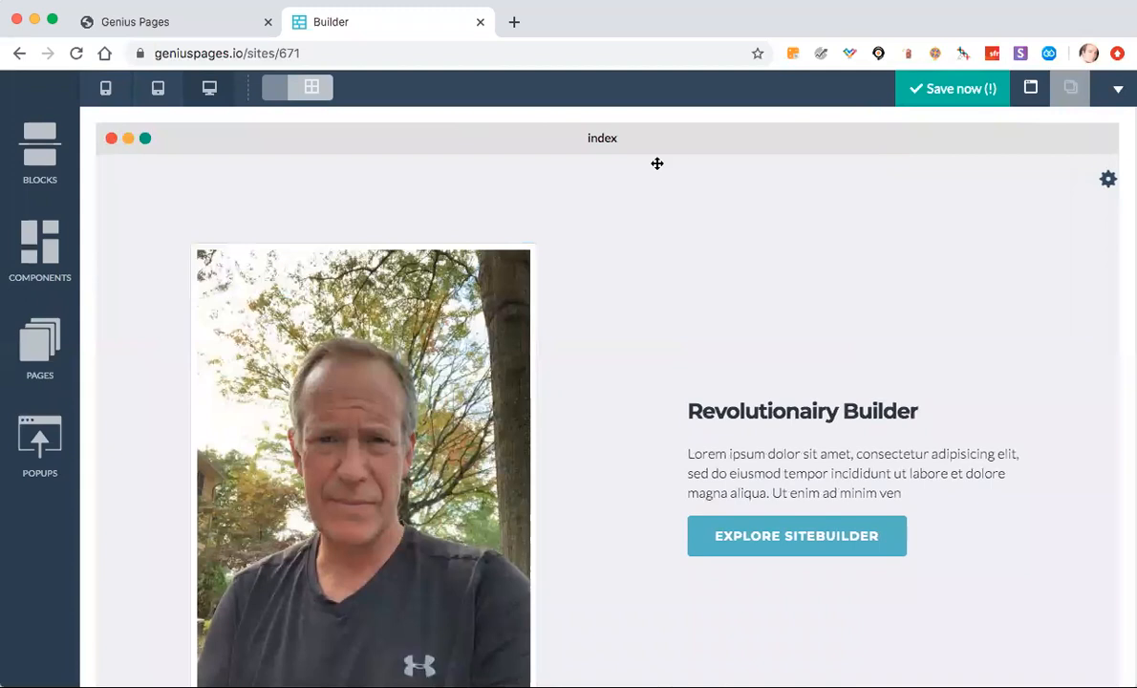
Step: Browse the available content blocks and the list of block categories, and close the block library
scroll(534, 168, down, 3)
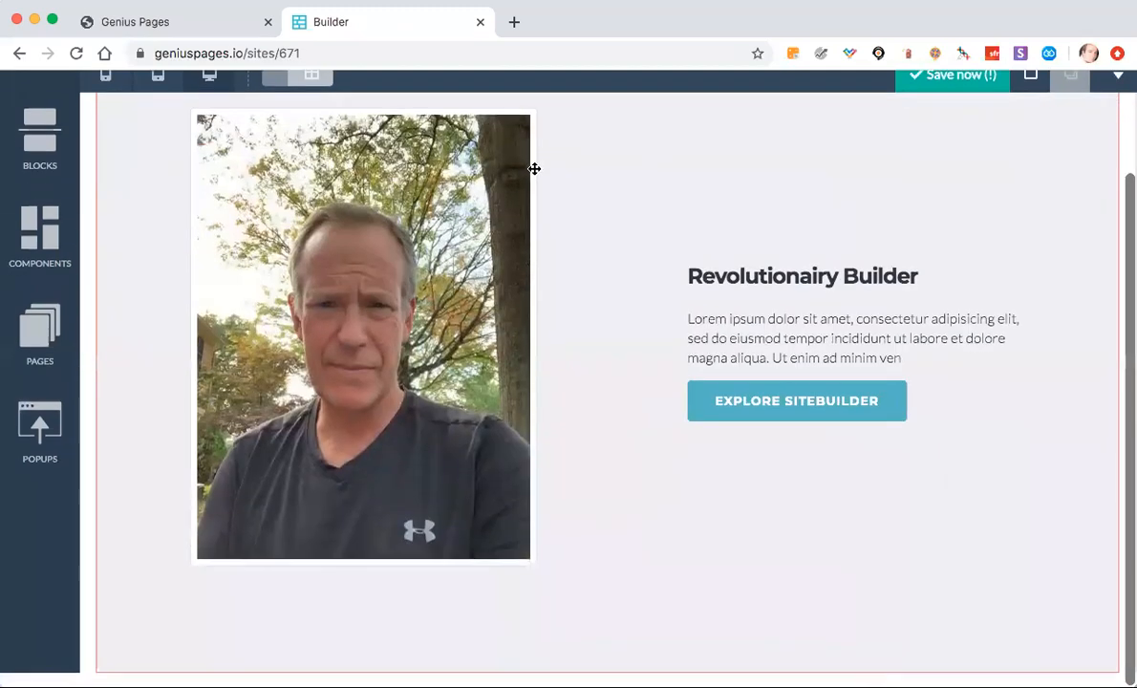
click(39, 138)
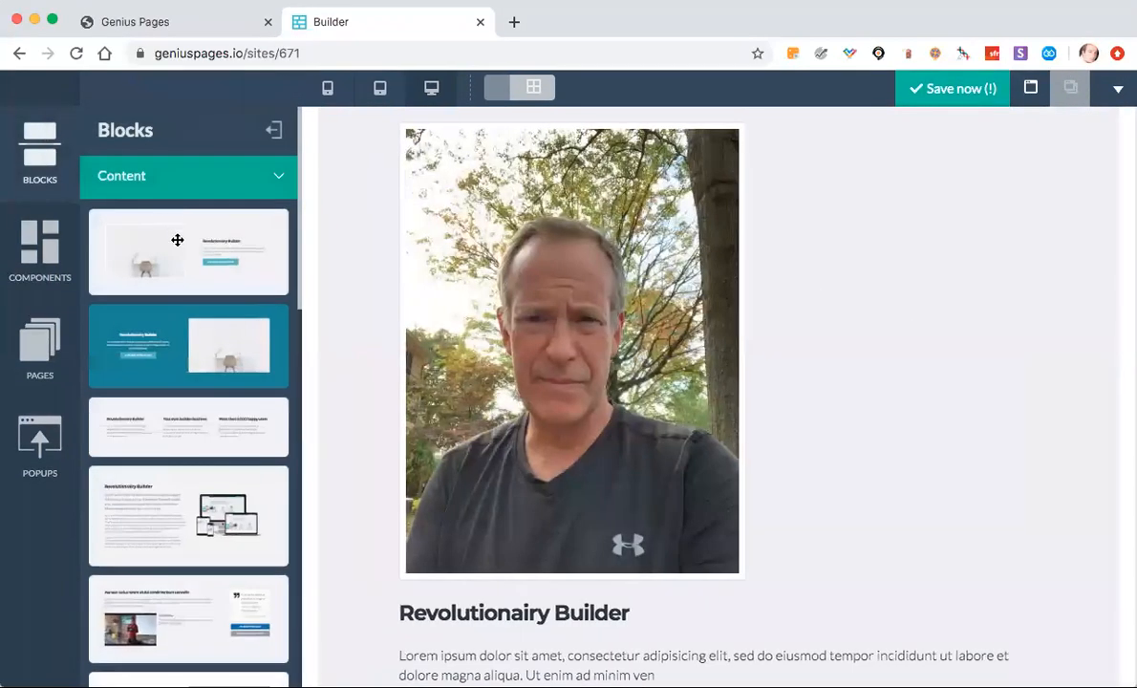
scroll(177, 240, down, 15)
scroll(177, 240, down, 2)
scroll(177, 239, up, 2)
scroll(58, 181, up, 3)
click(146, 192)
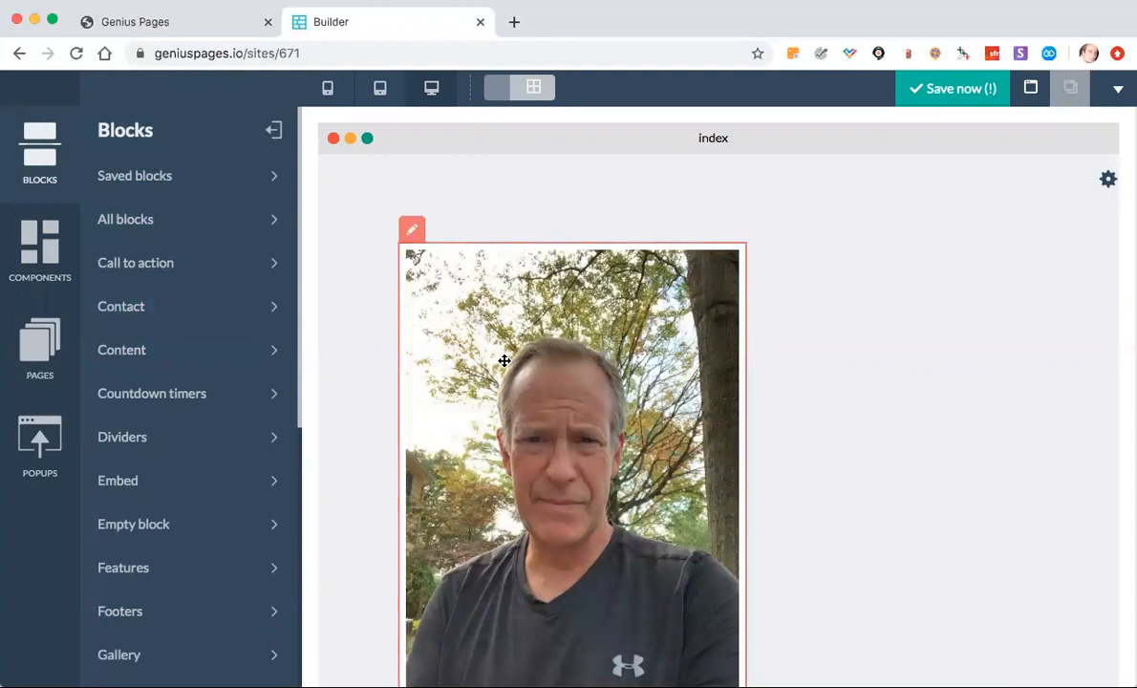
click(273, 130)
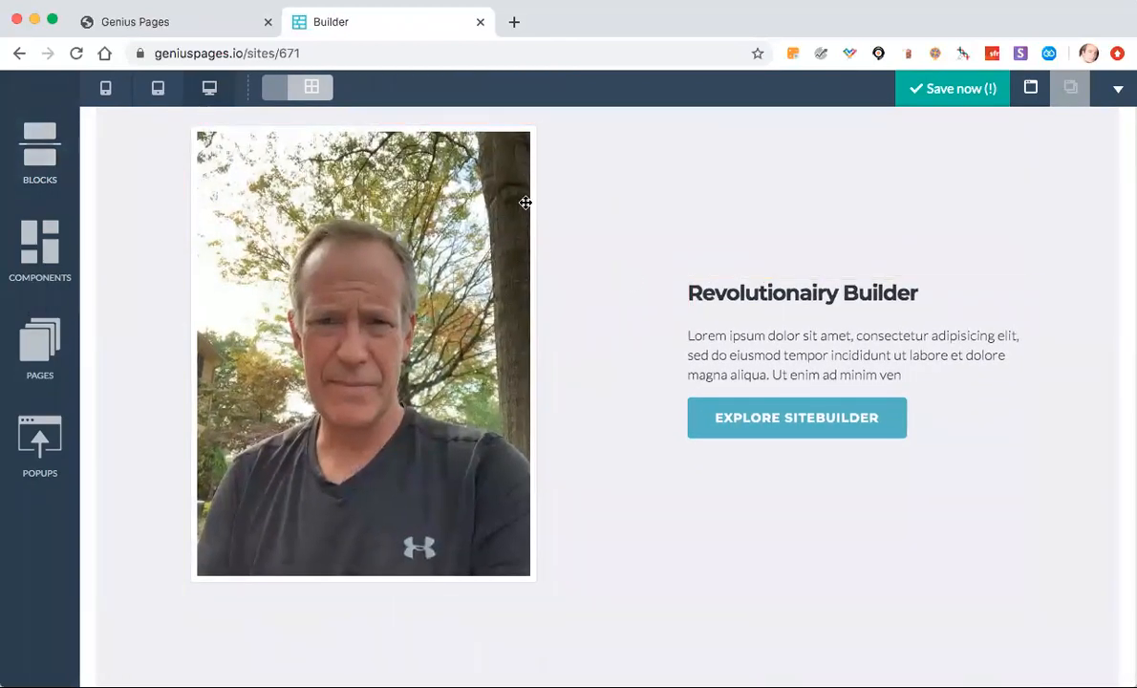
scroll(524, 196, up, 3)
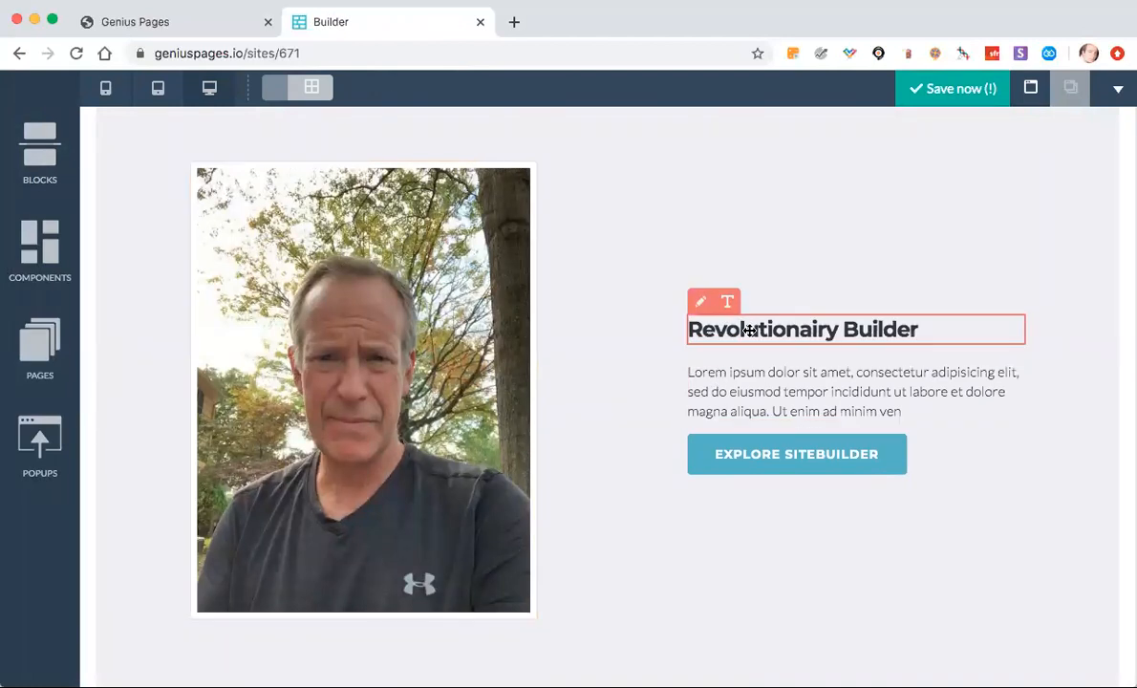
Step: Add an image component from the Media components between the "Revolutionairy Builder" heading and its paragraph
click(39, 266)
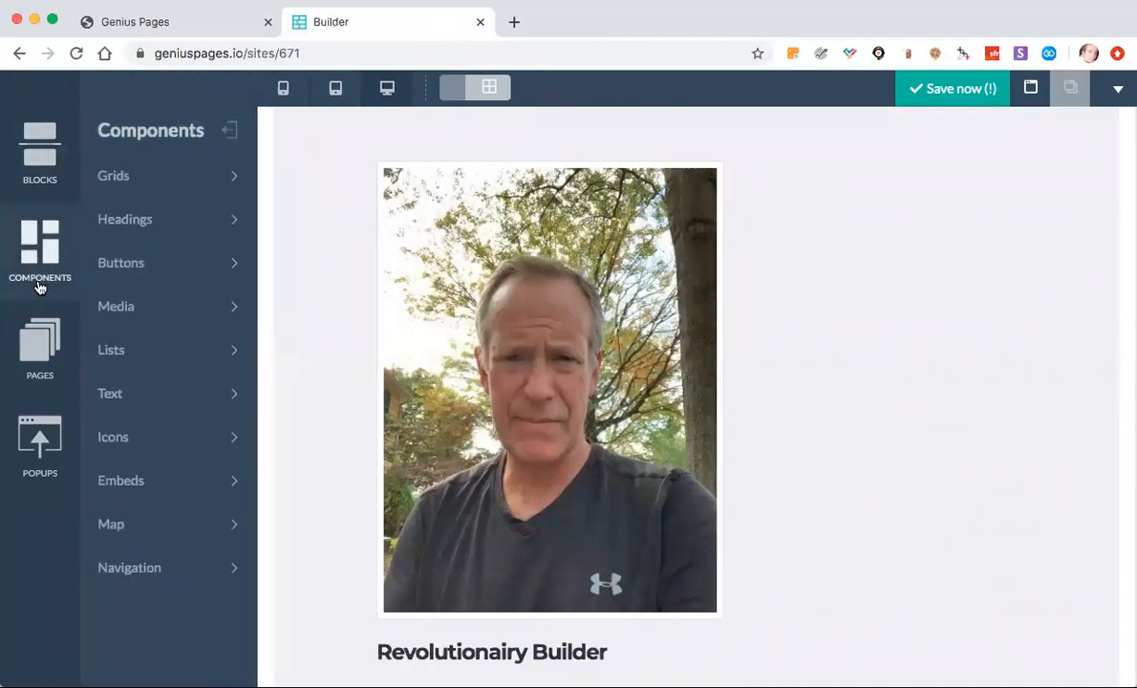
click(116, 304)
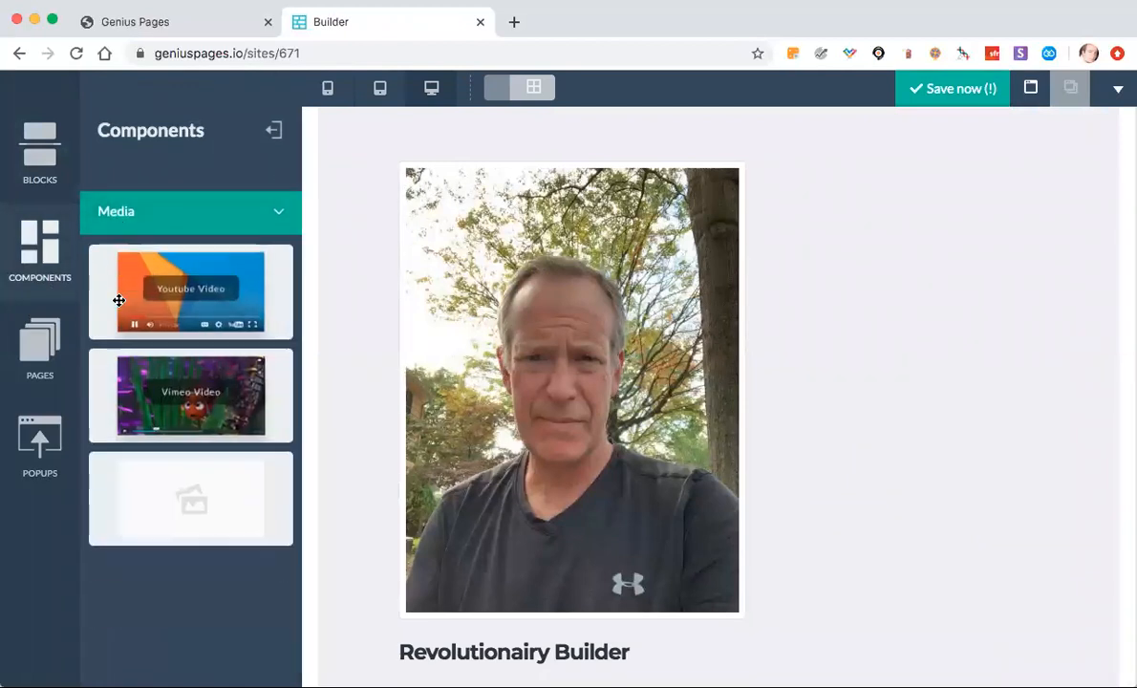
drag(156, 455, 875, 592)
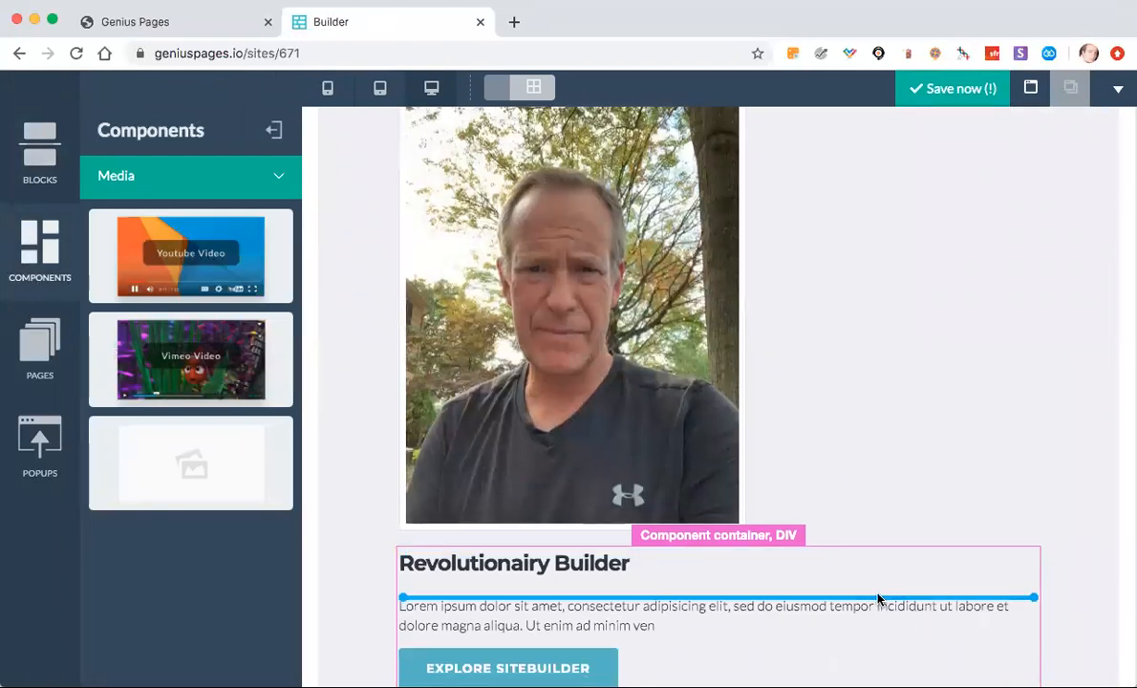
drag(879, 600, 879, 602)
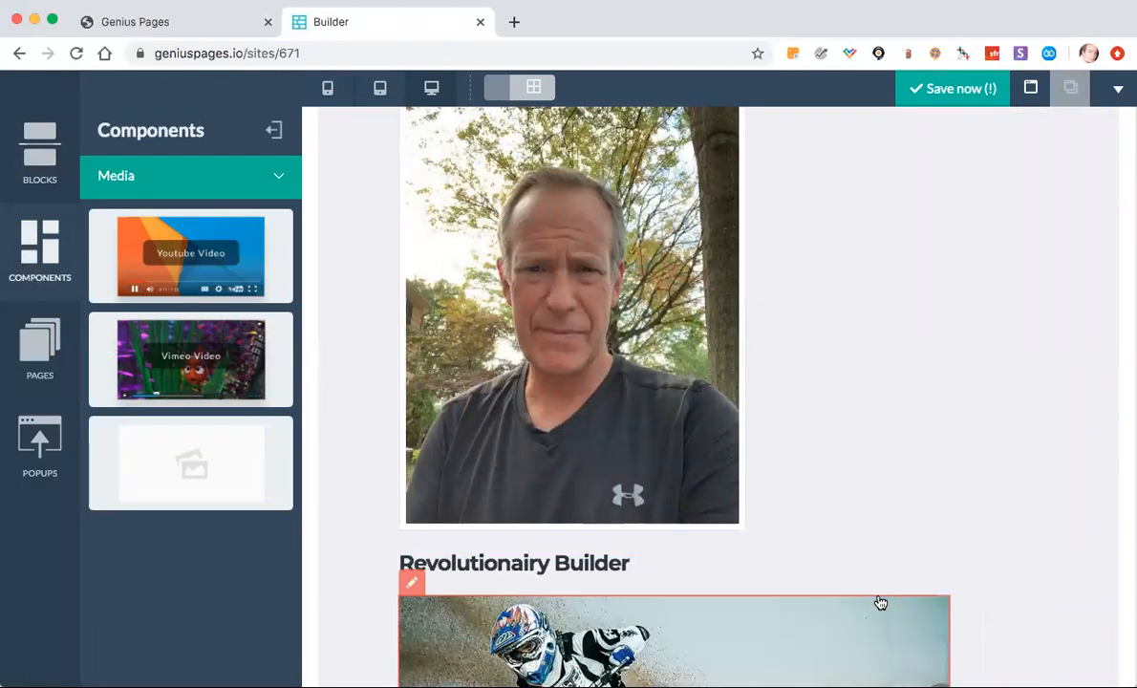
scroll(879, 602, down, 5)
scroll(880, 602, up, 1)
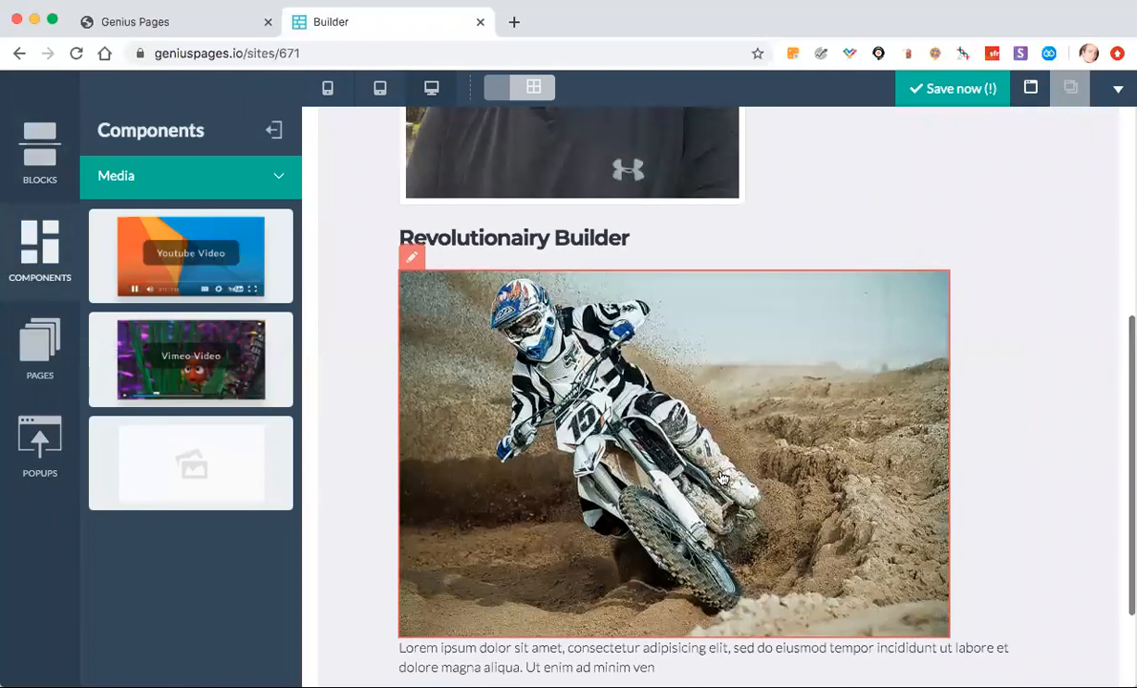
Step: Search the image library for "computer" from the motocross image's settings
click(410, 255)
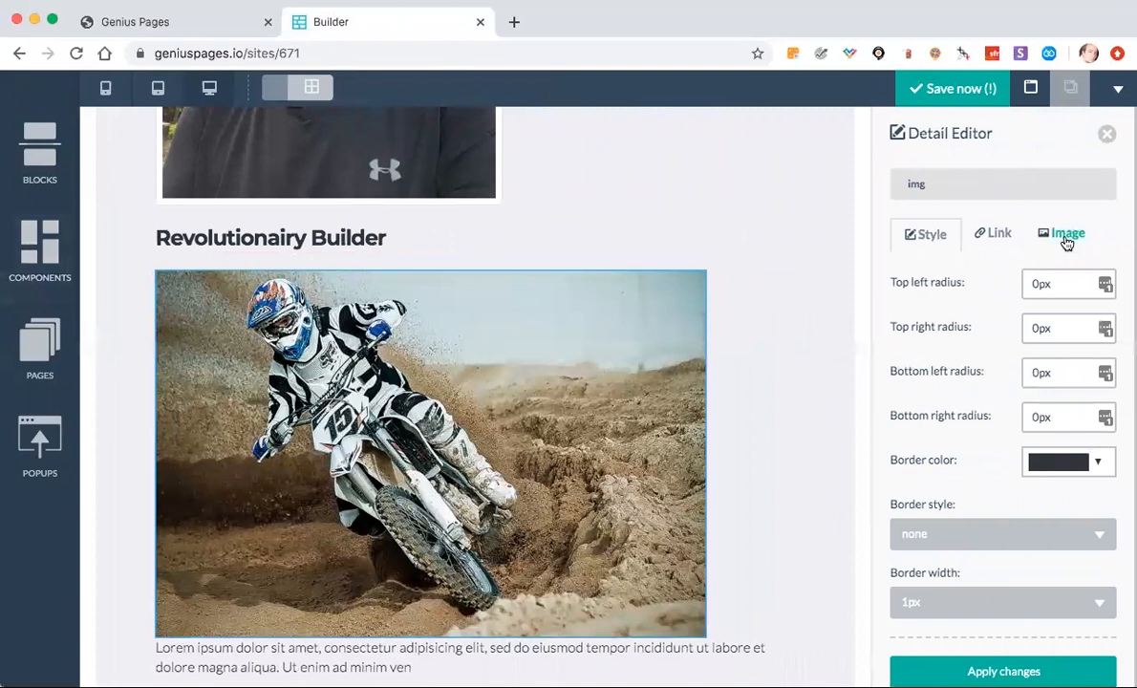
click(1065, 239)
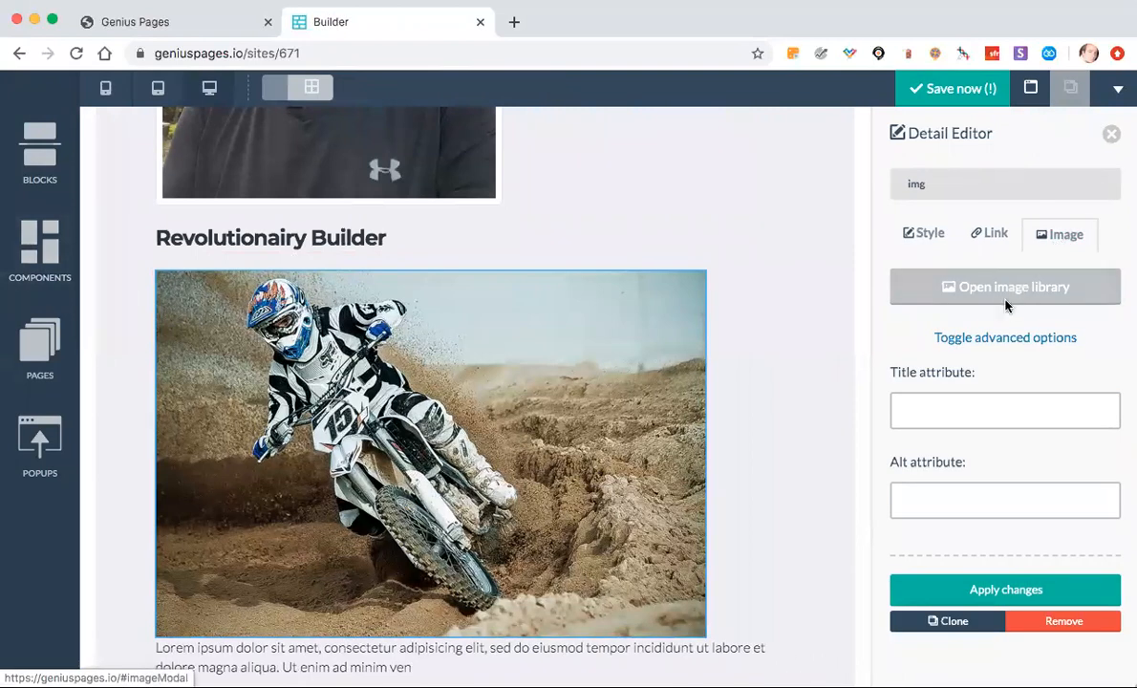
click(935, 294)
click(484, 217)
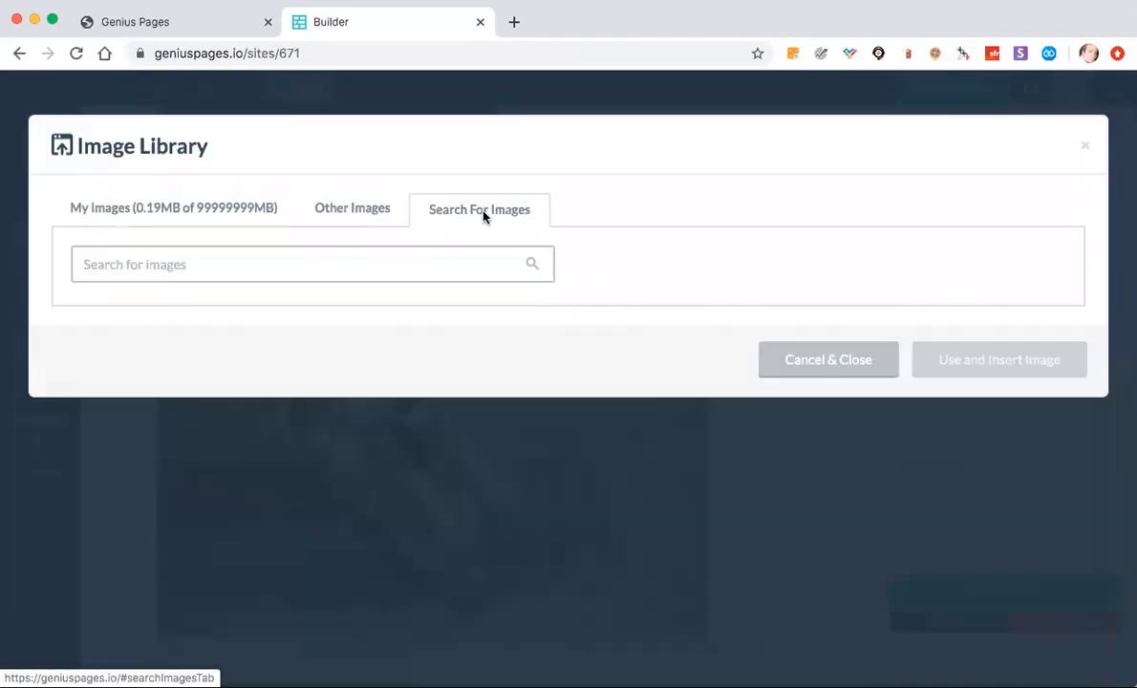
click(389, 257)
text(computer)
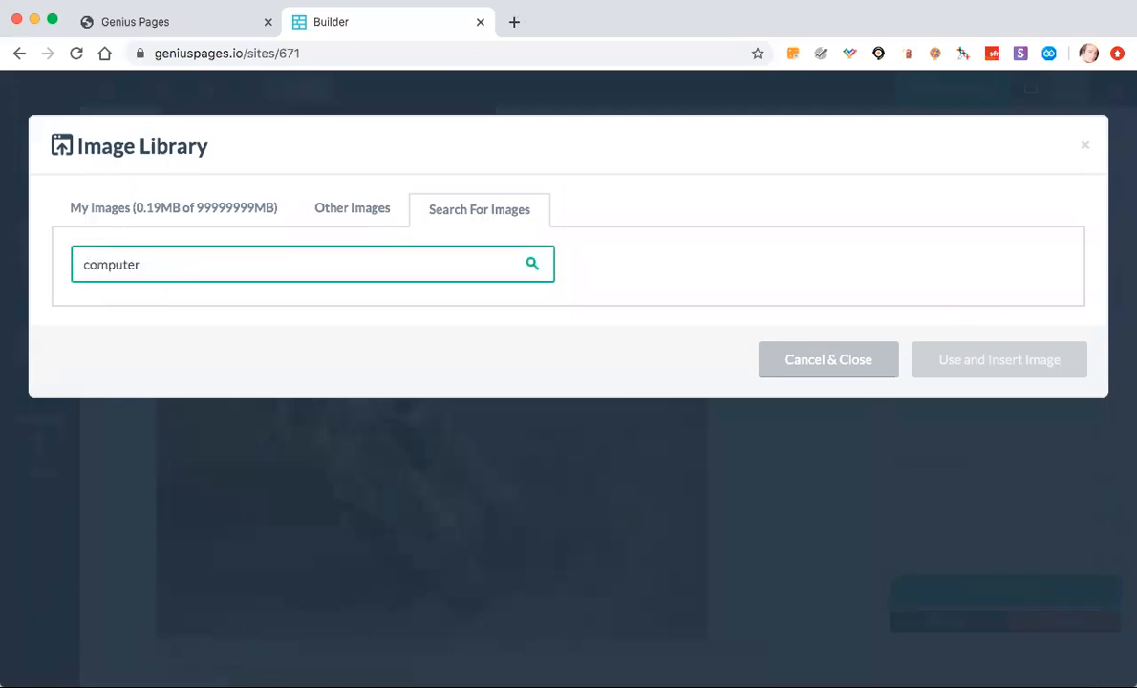
key(Return)
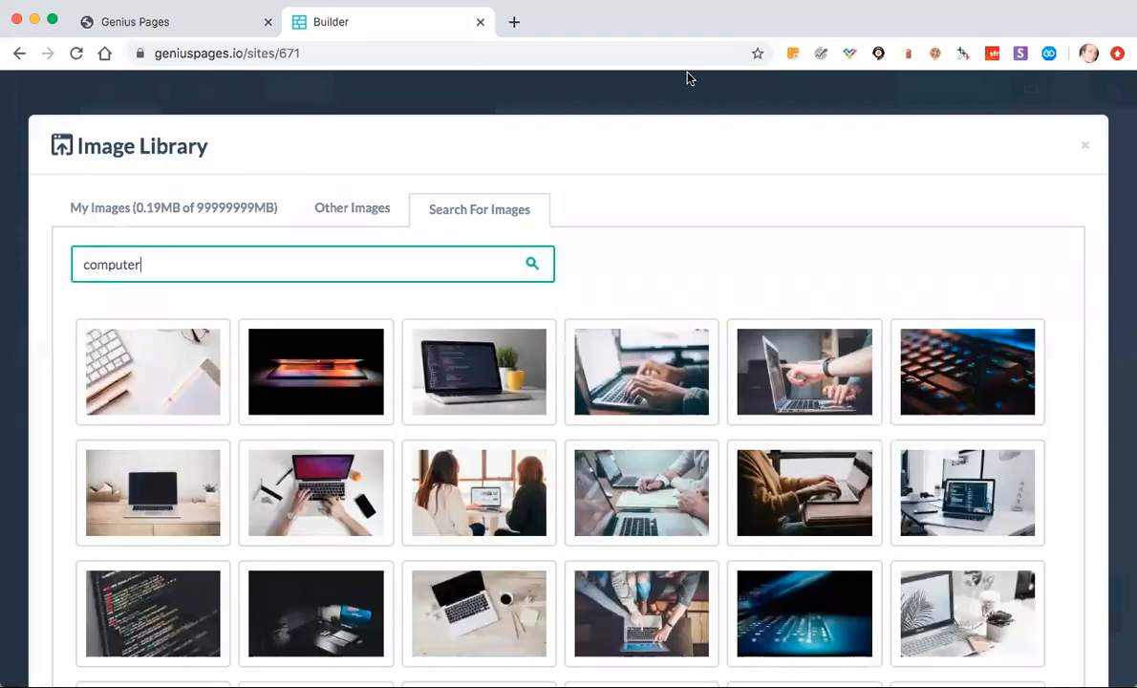
Step: Choose the photo of the laptop with the plant and yellow mug and resize it to 300 px wide with its aspect ratio fixed
click(483, 369)
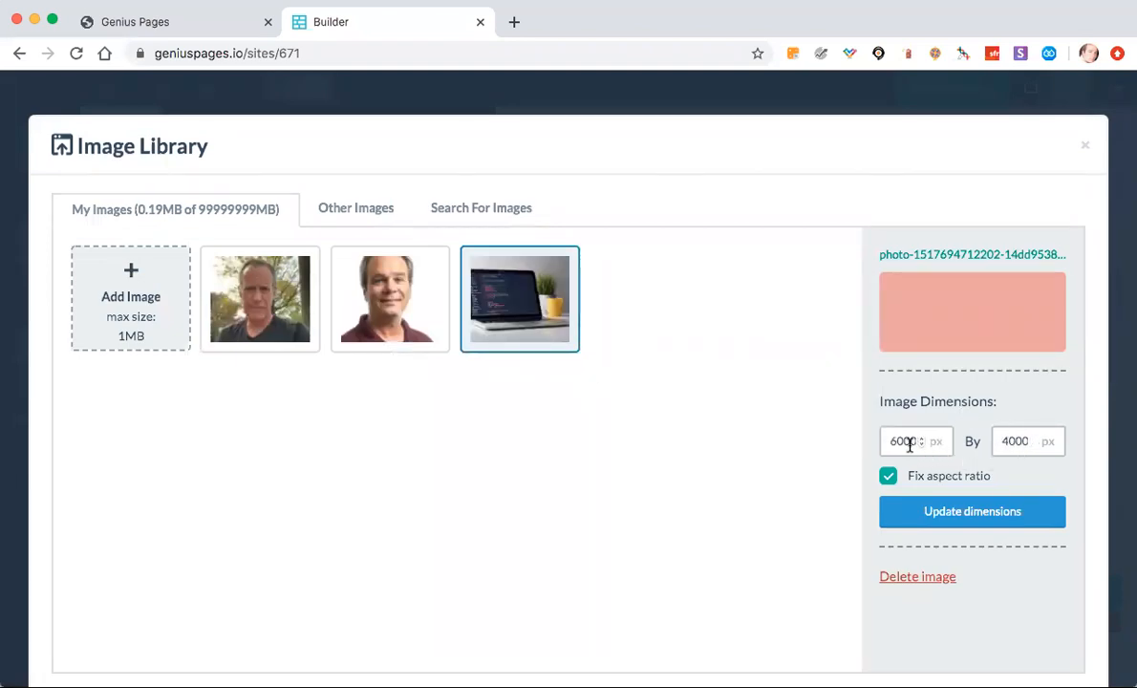
drag(891, 441, 922, 436)
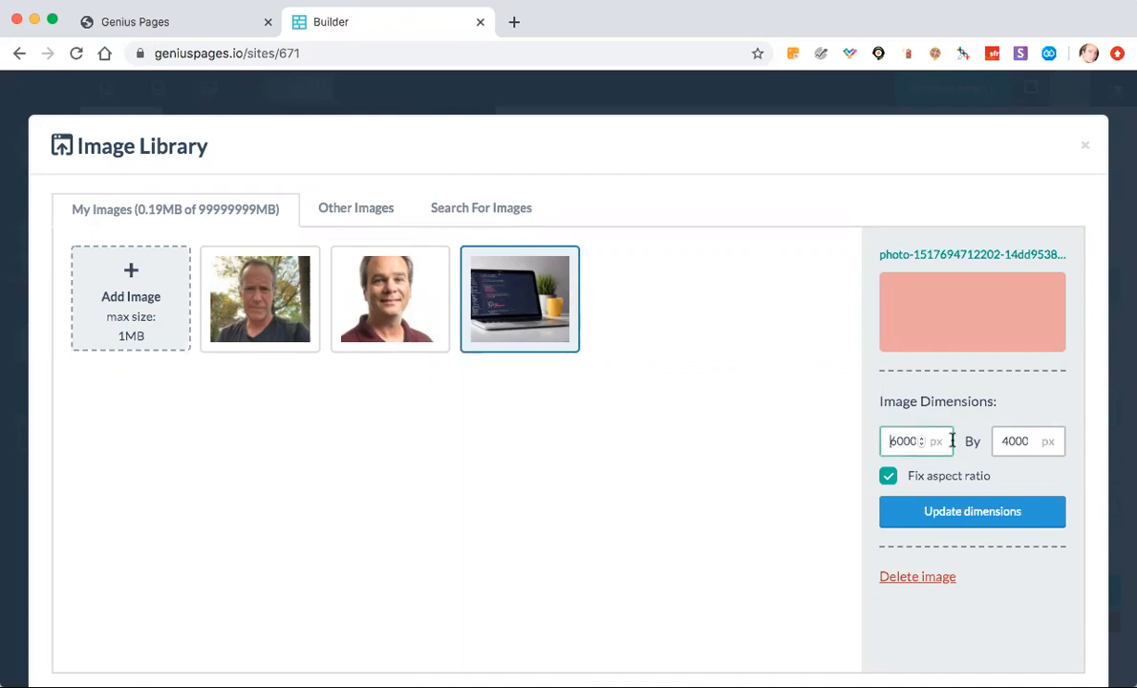
text(3)
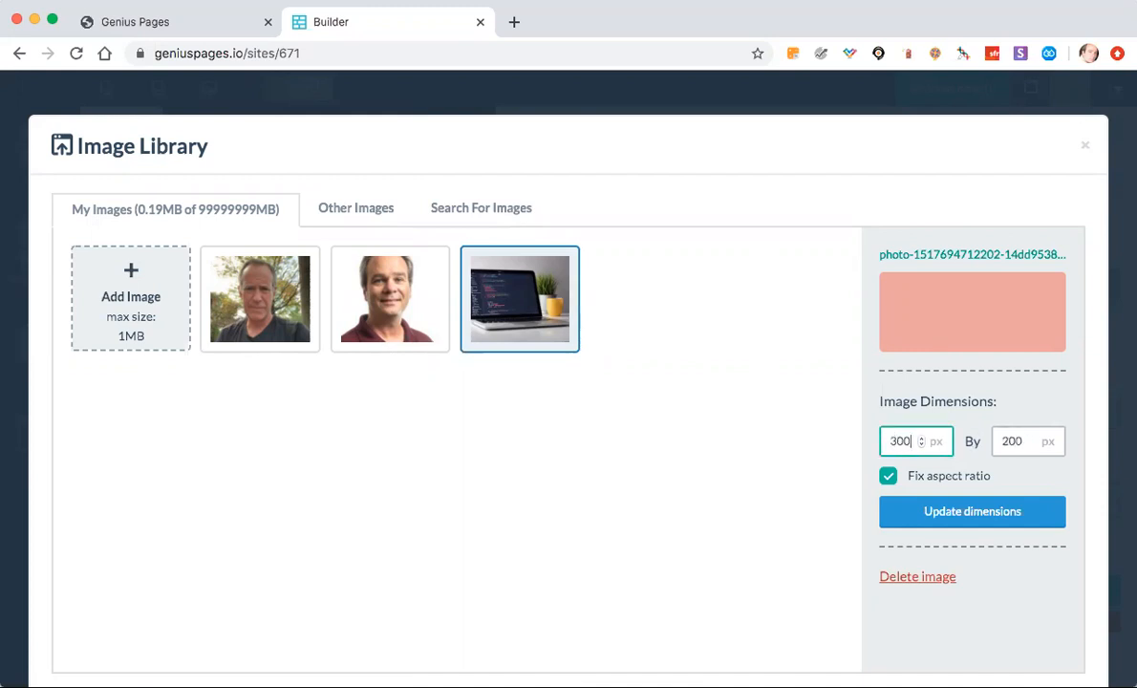
text(00)
click(951, 513)
Step: Insert the resized laptop photo in place of the motocross image and close the image's detail editor
scroll(983, 518, down, 3)
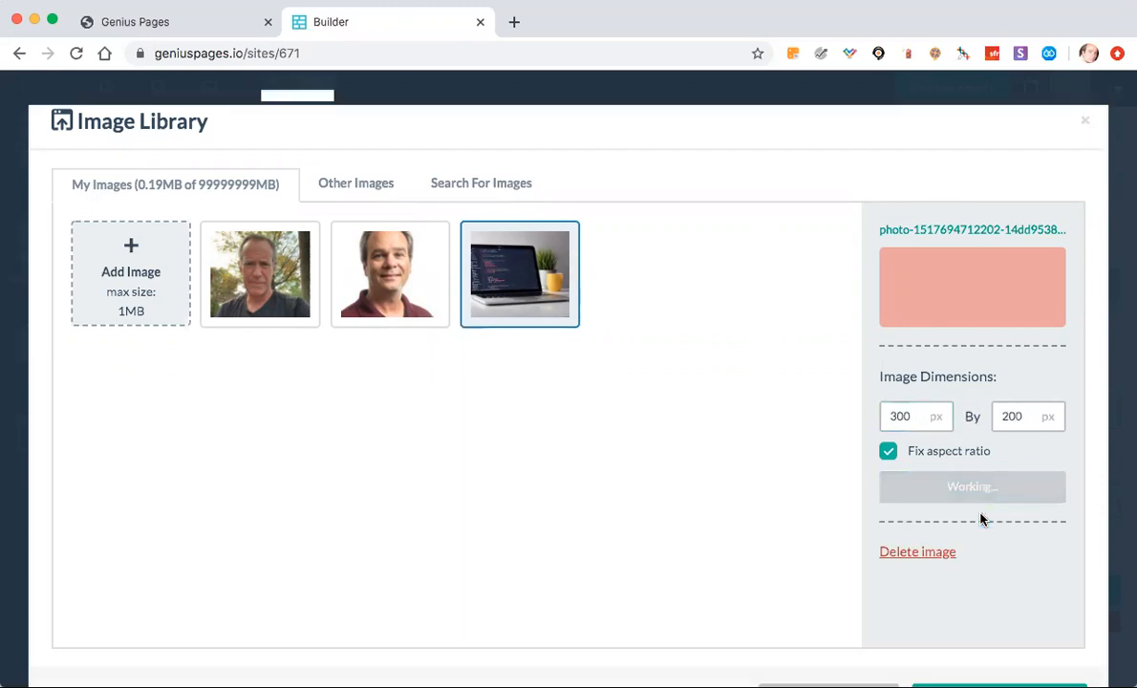
click(1009, 630)
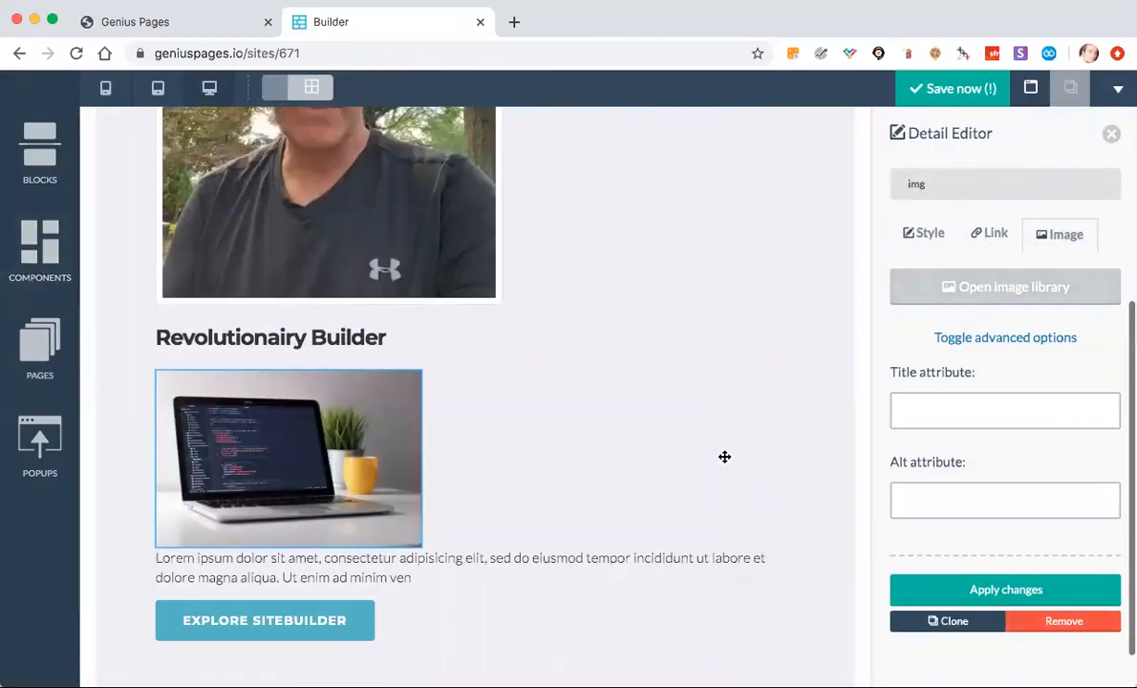
click(1114, 134)
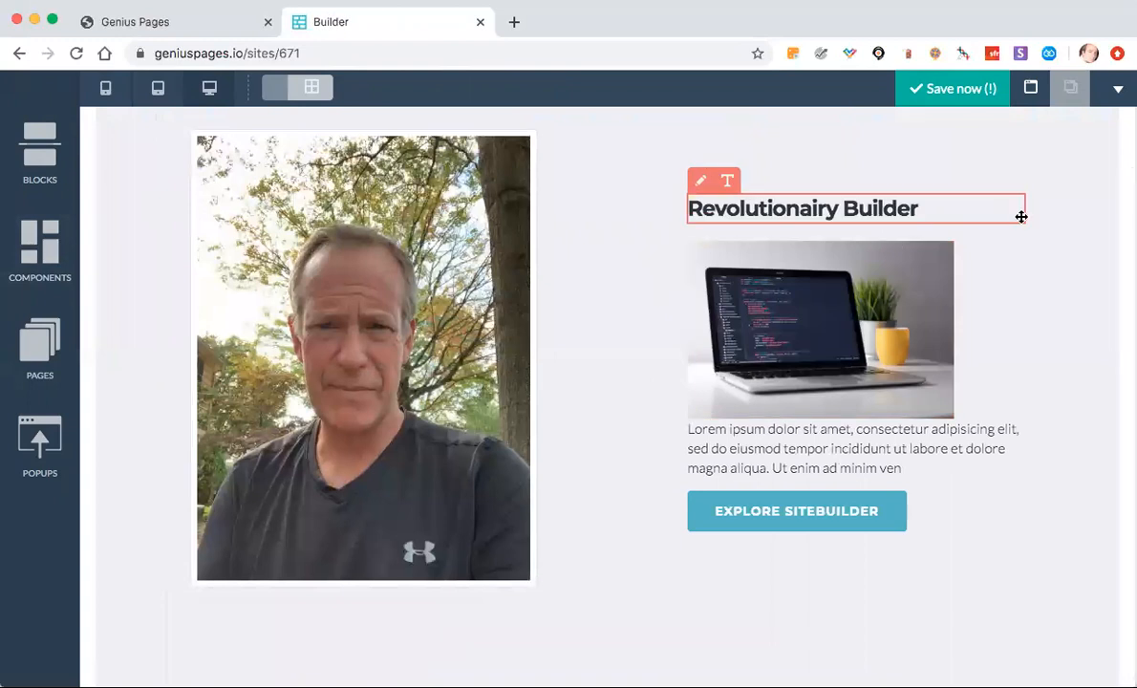
scroll(1020, 216, down, 1)
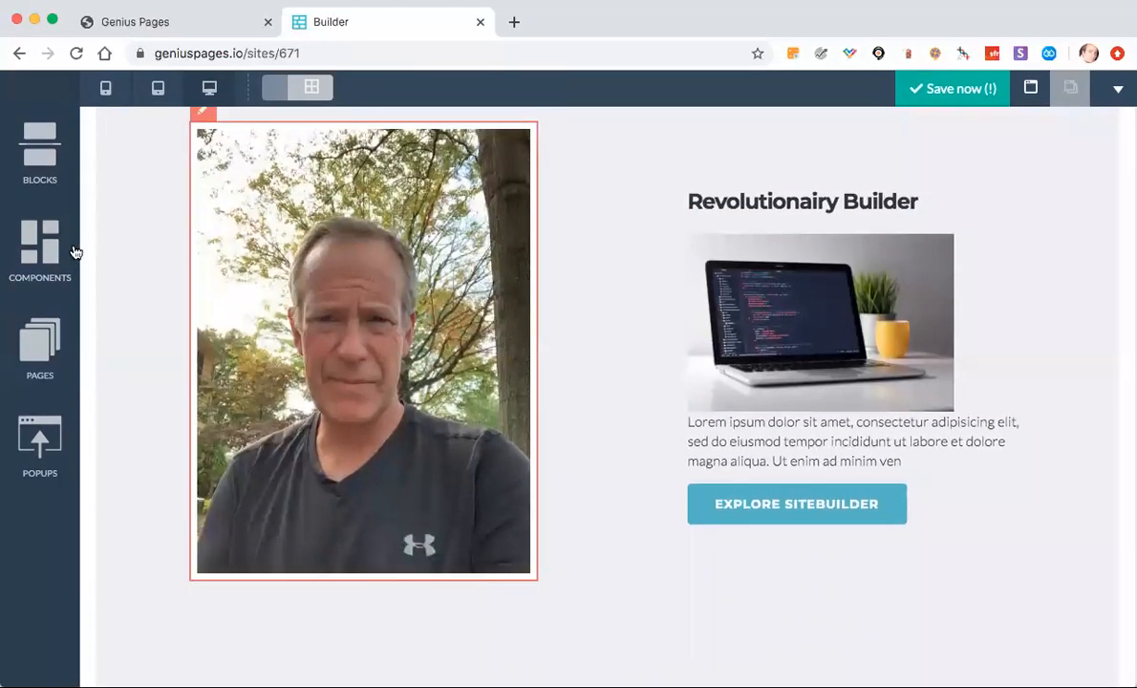
click(43, 255)
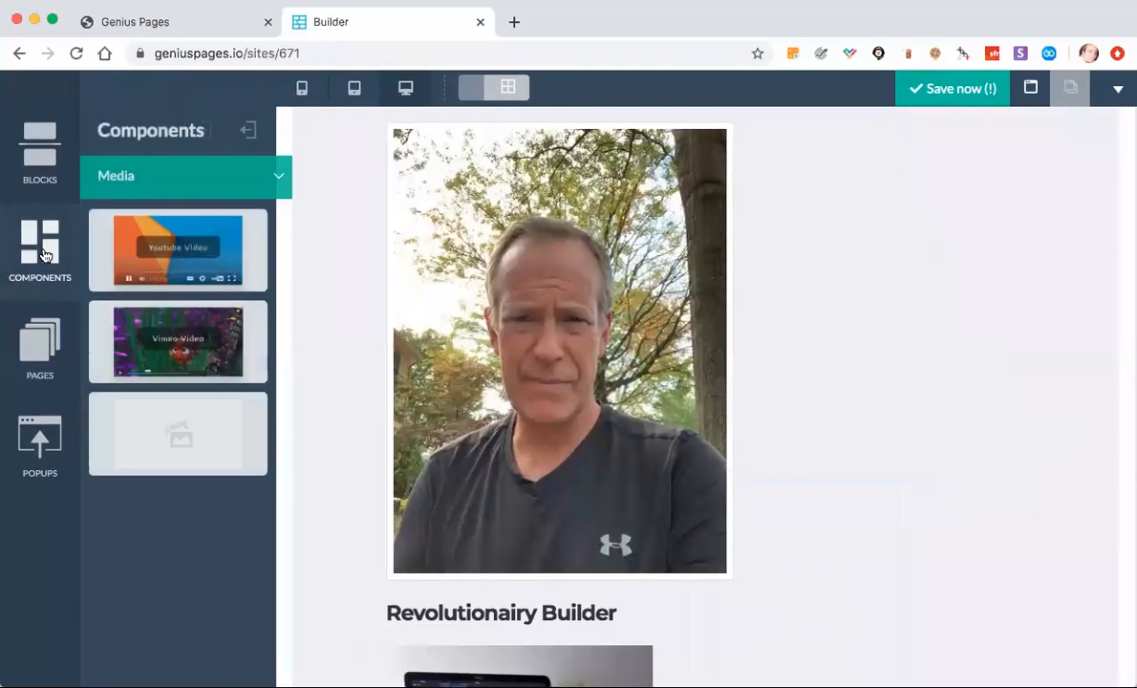
drag(162, 257, 621, 381)
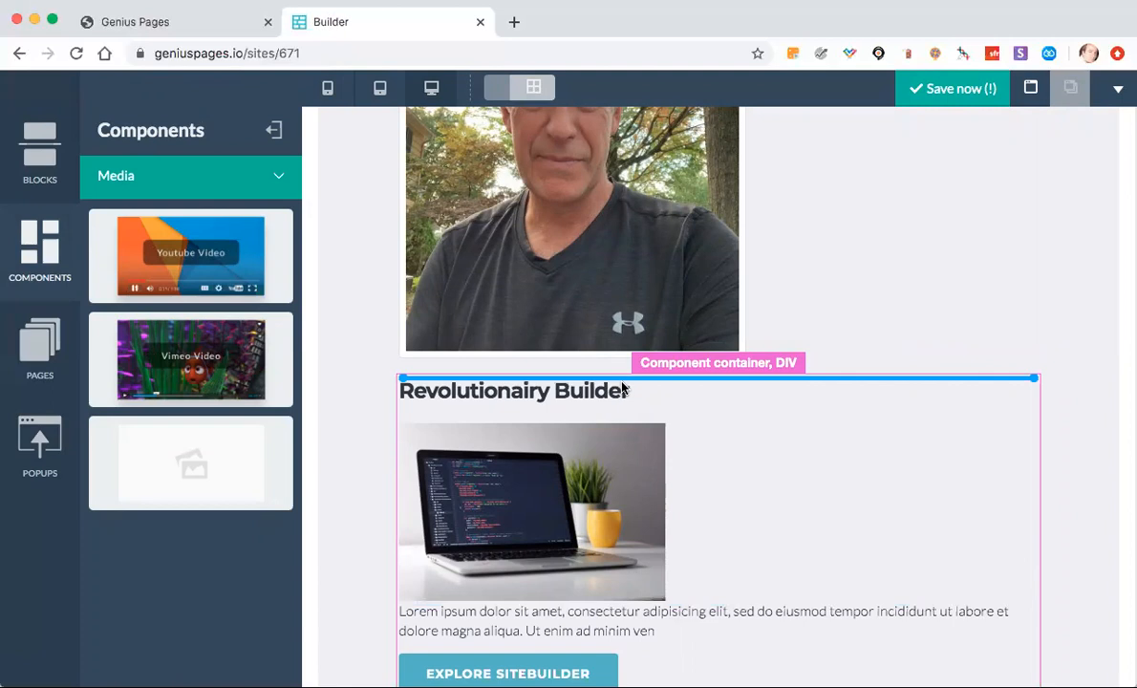
drag(622, 395, 631, 631)
drag(363, 529, 221, 452)
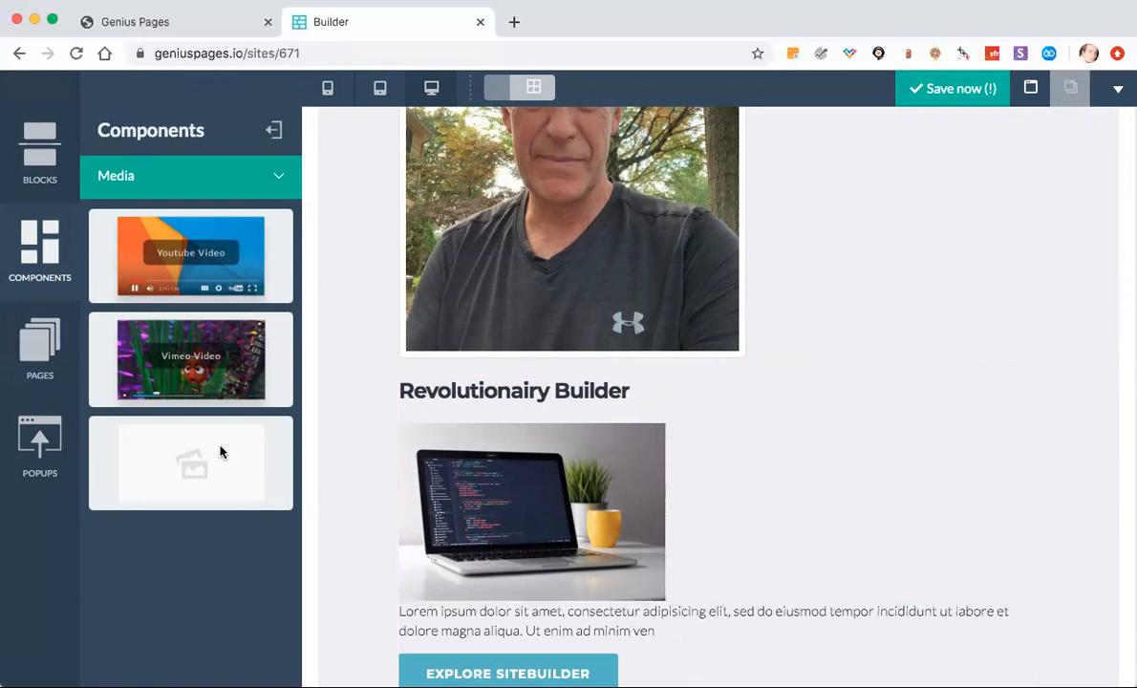
Step: Add an empty block from the Empty block category below the "Revolutionairy Builder" block
click(43, 161)
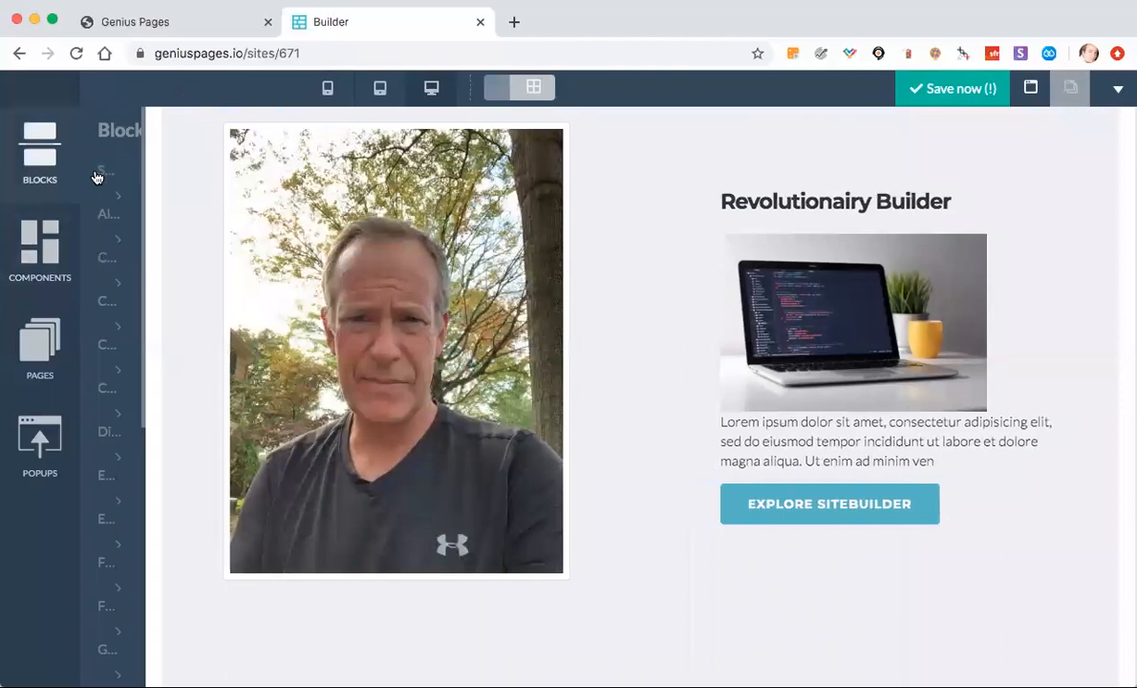
click(207, 307)
click(178, 489)
click(178, 524)
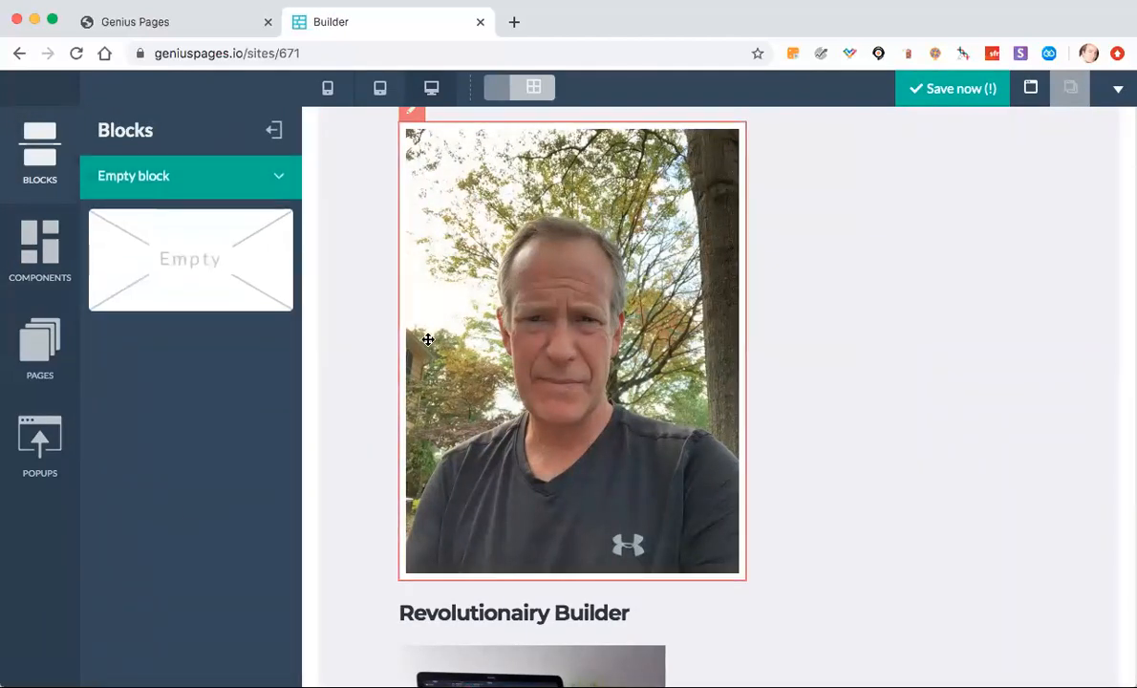
scroll(426, 341, down, 5)
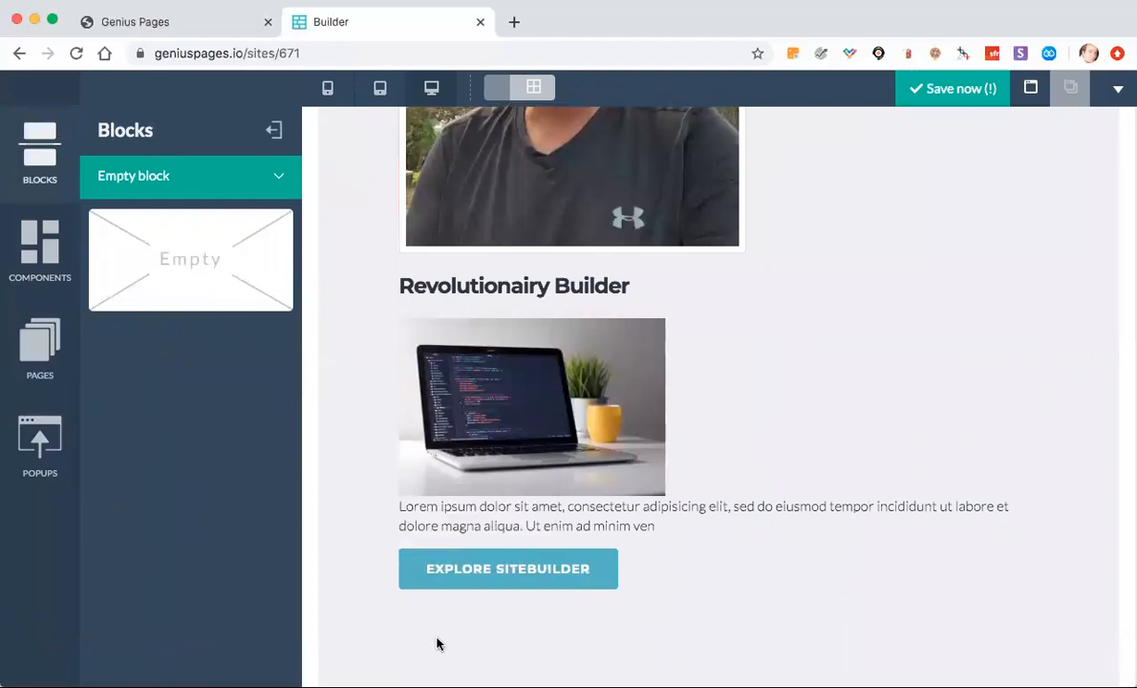
drag(191, 259, 568, 663)
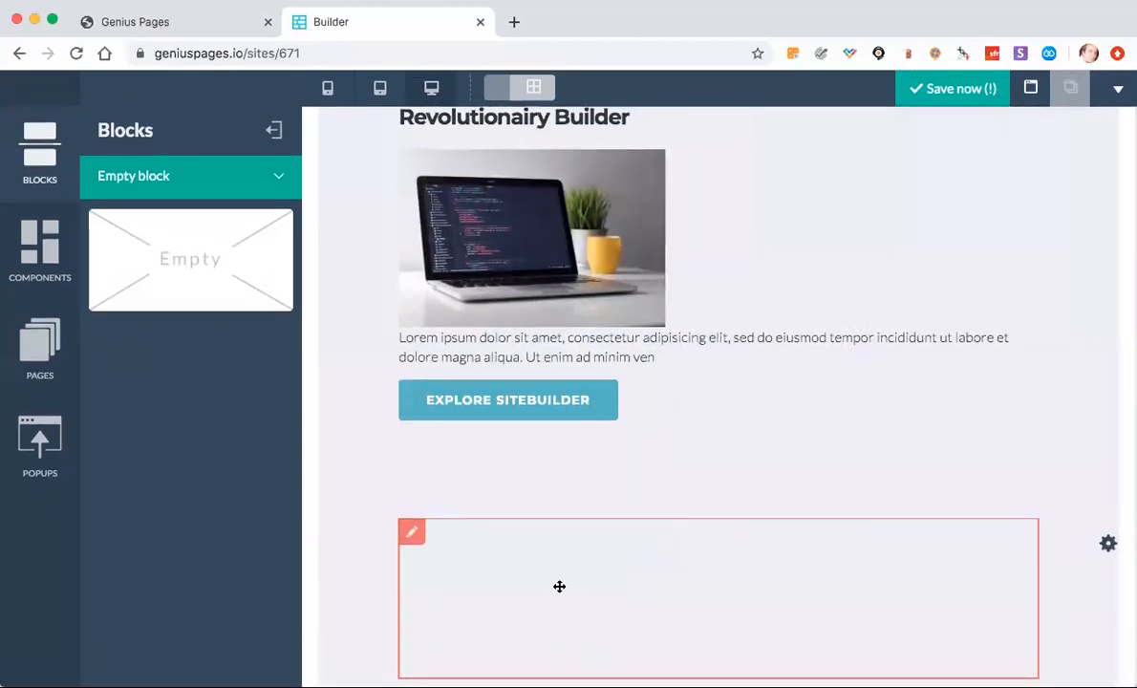
Step: Add an image component from the Media components to the new empty block and collapse the components list
click(39, 246)
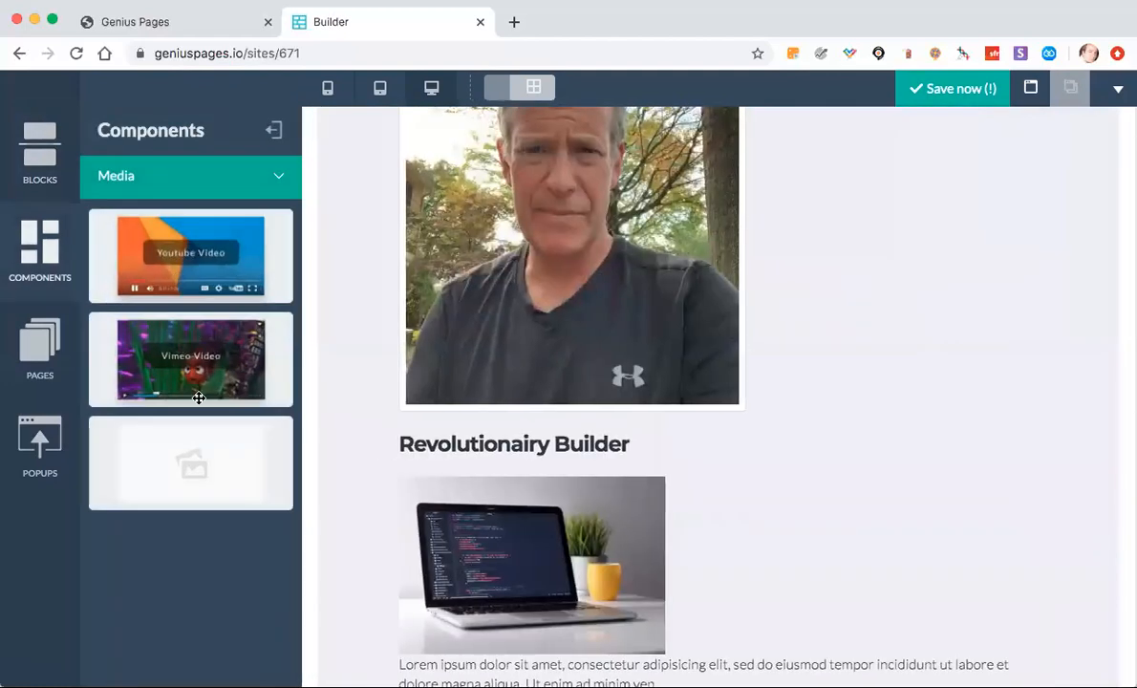
scroll(411, 419, down, 5)
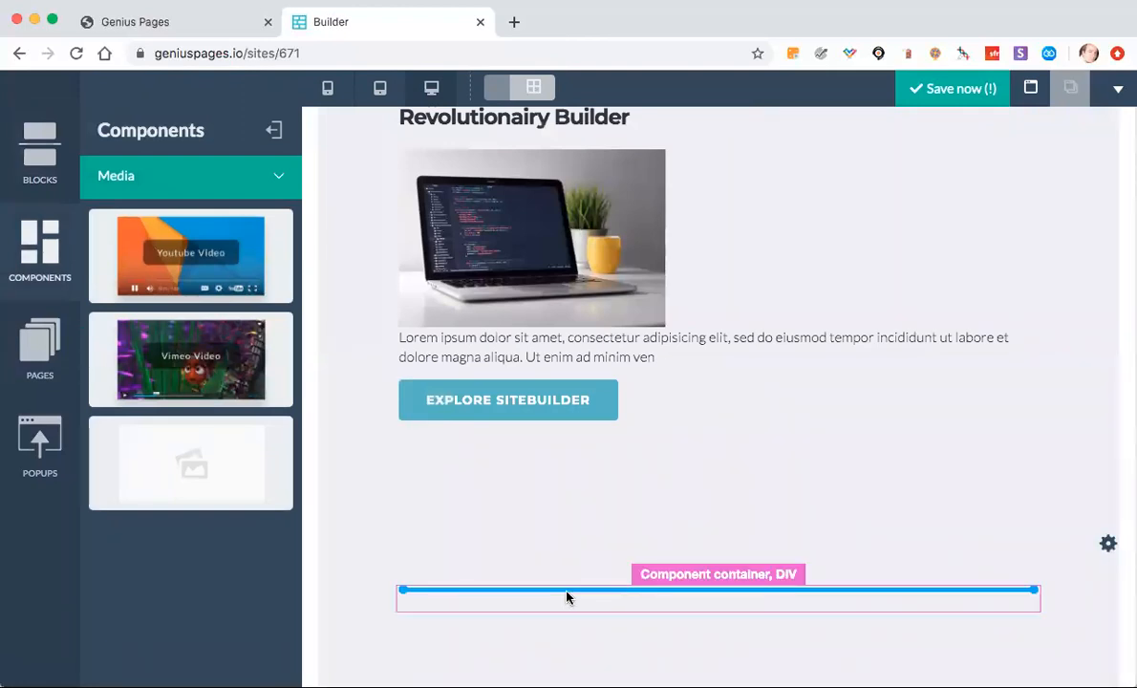
drag(567, 595, 567, 595)
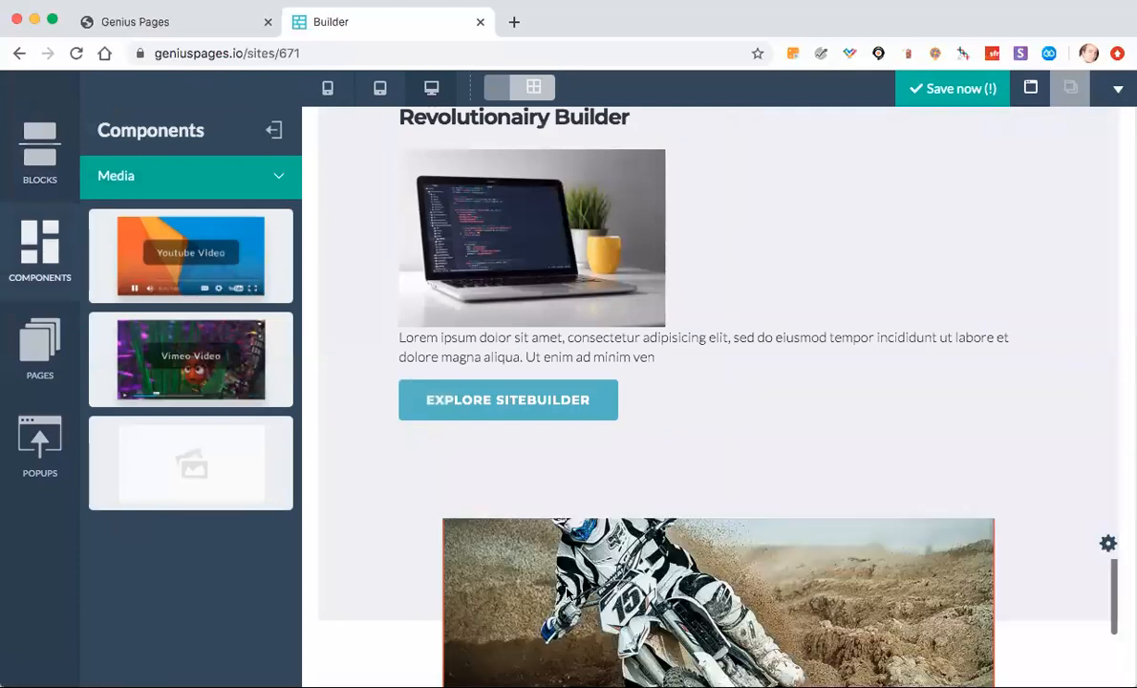
click(274, 130)
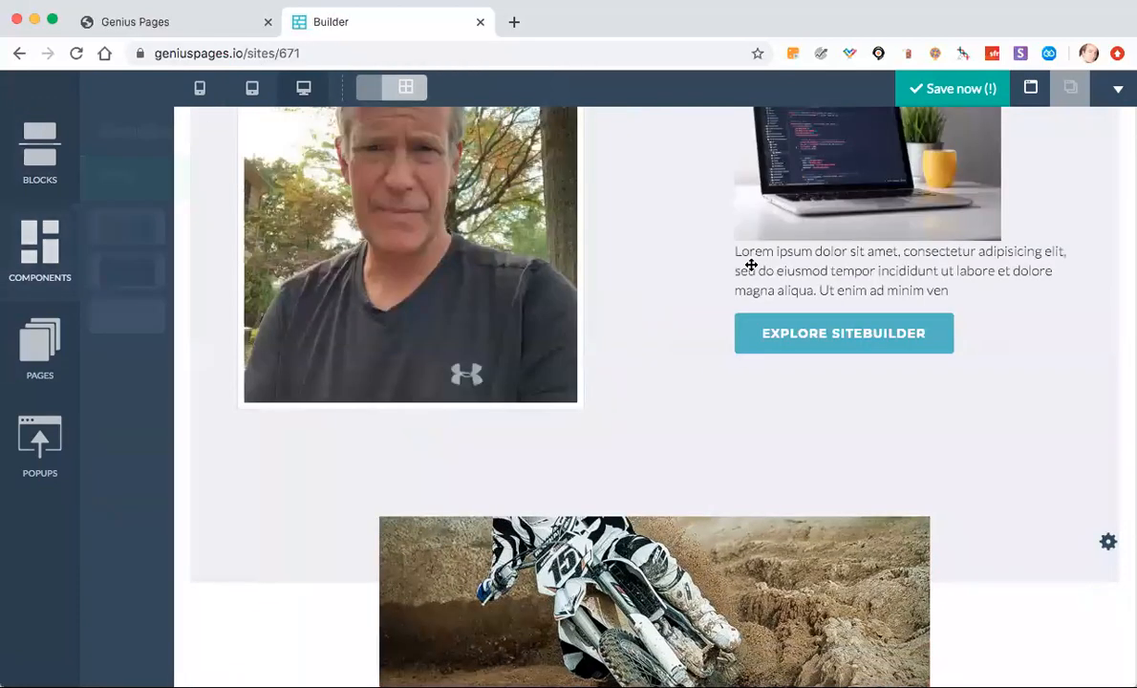
Step: Open the image library for the motocross image and try to upload a portrait JPEG from the Downloads folder
scroll(690, 506, down, 2)
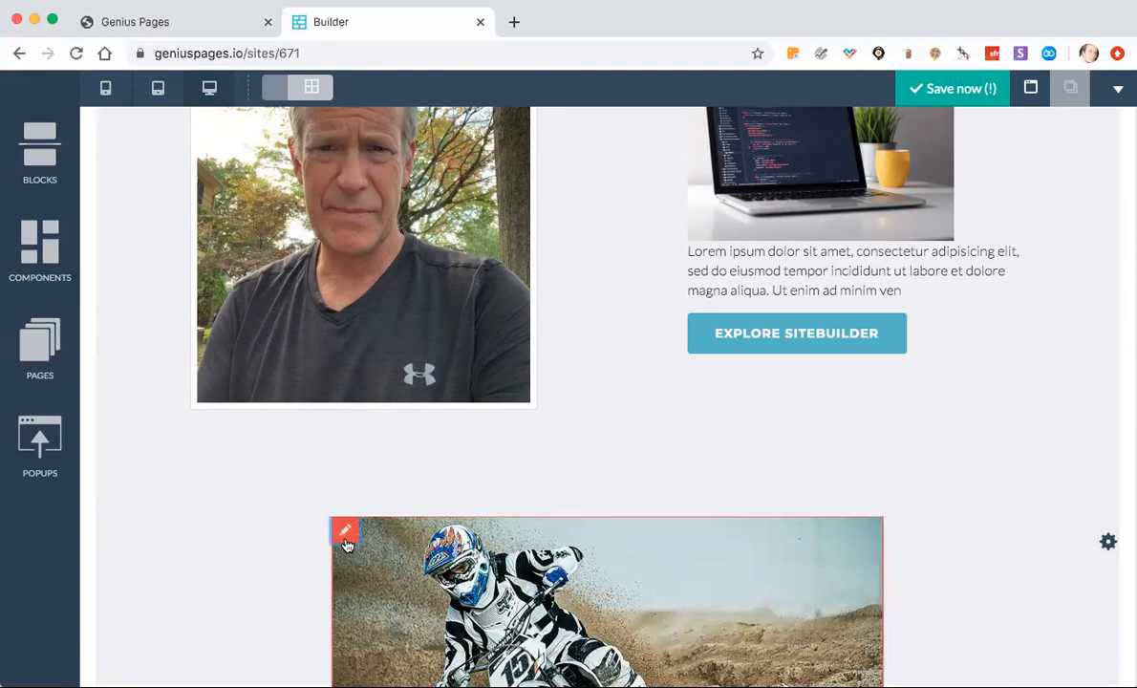
click(346, 533)
click(1067, 234)
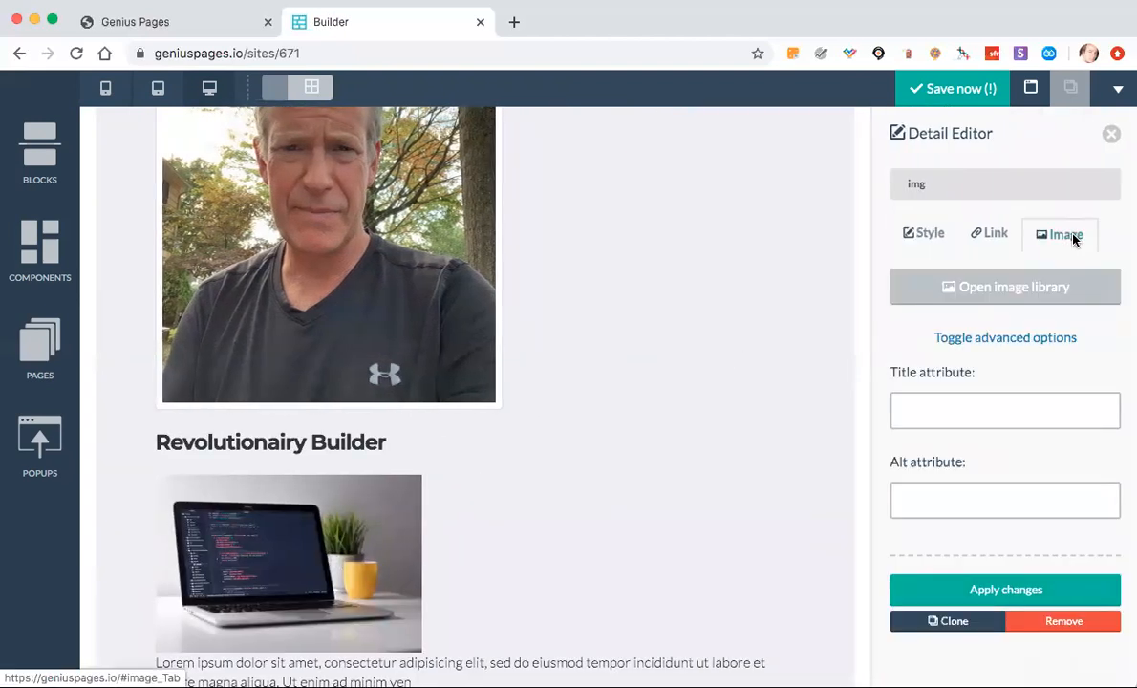
click(1010, 295)
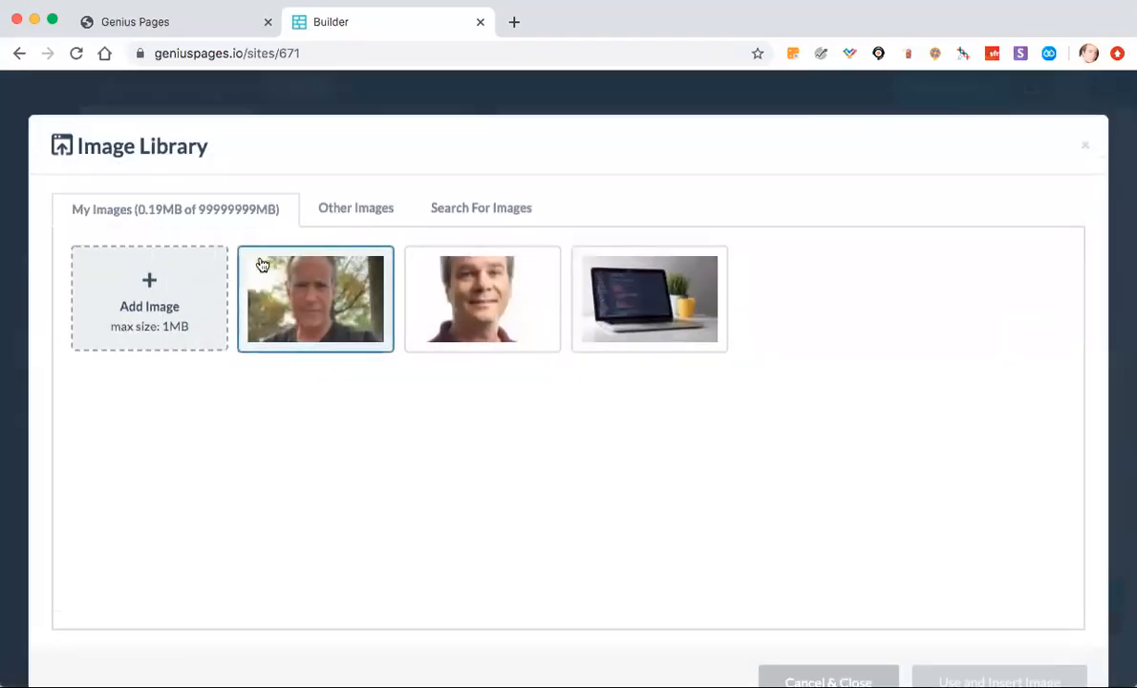
click(177, 285)
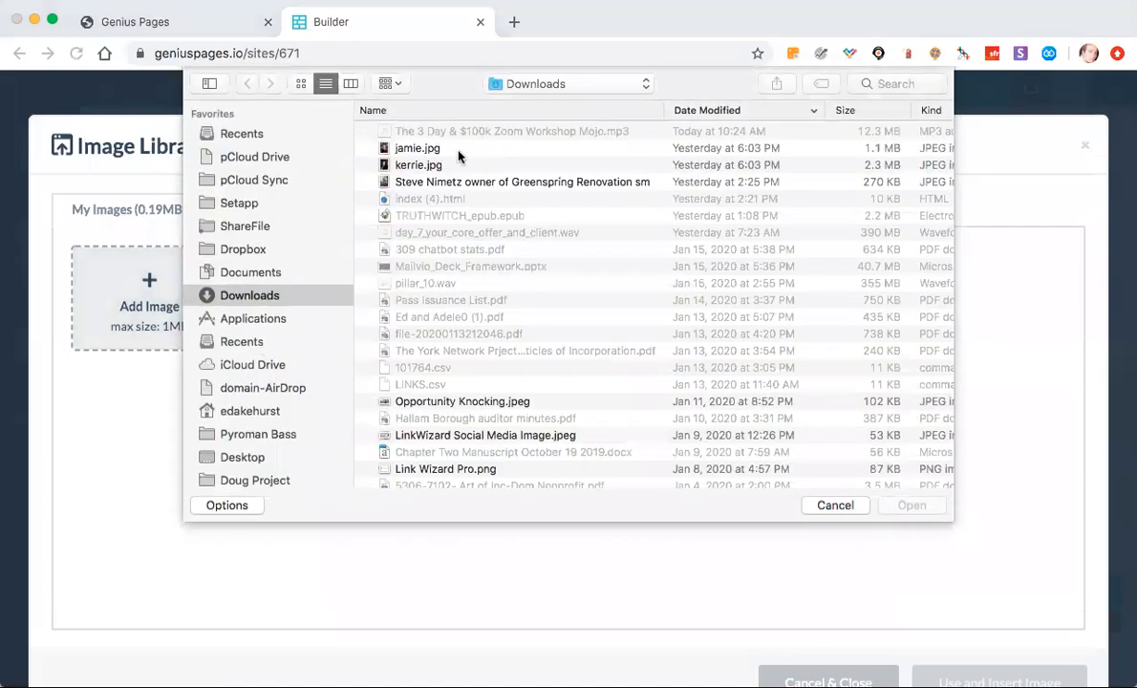
double_click(423, 151)
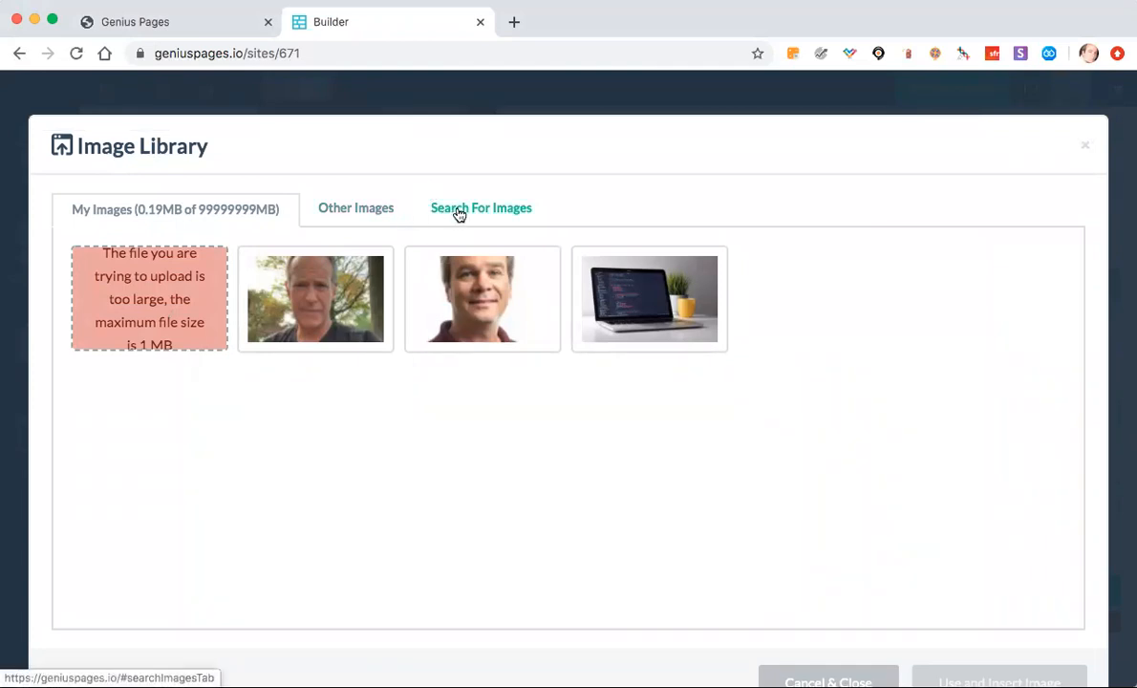
Step: Replace the motocross image with the stored portrait of the man in the maroon shirt and close its detail editor
click(520, 299)
scroll(919, 526, down, 2)
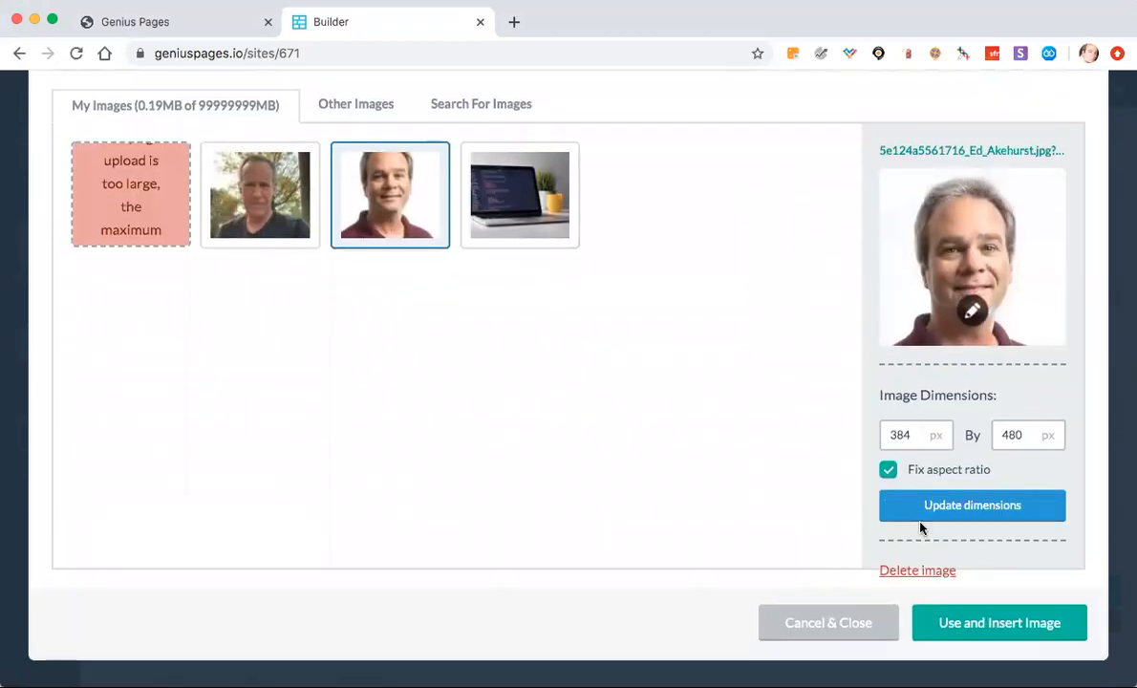
click(1019, 622)
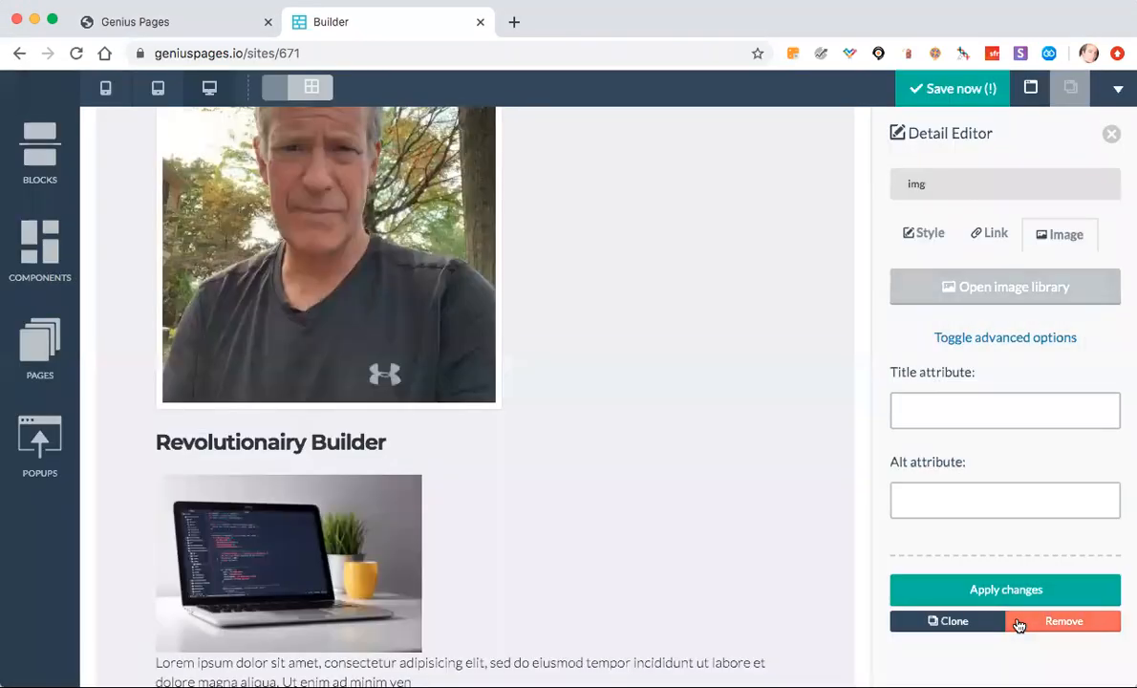
scroll(777, 467, down, 5)
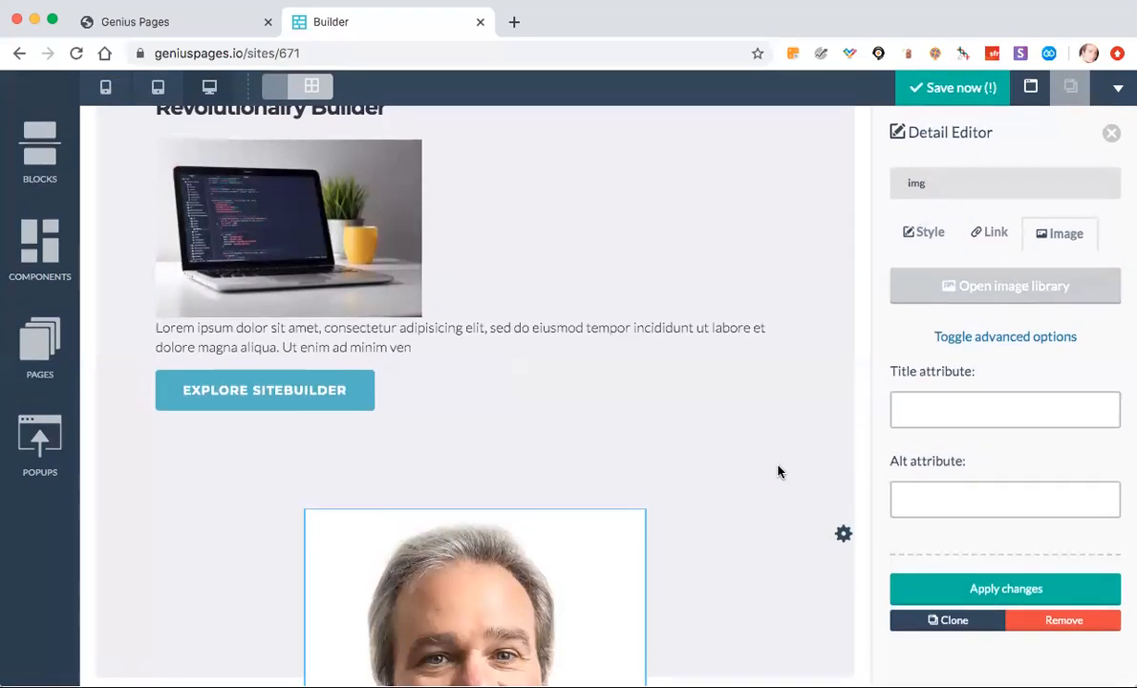
click(1112, 133)
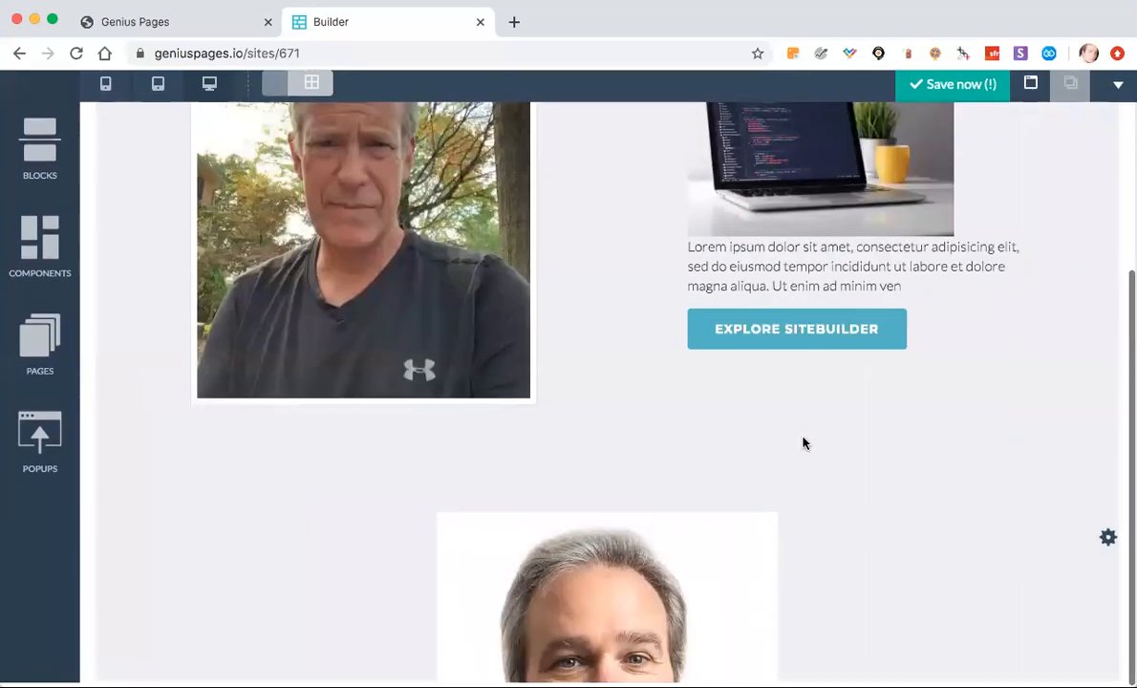
scroll(627, 600, down, 1)
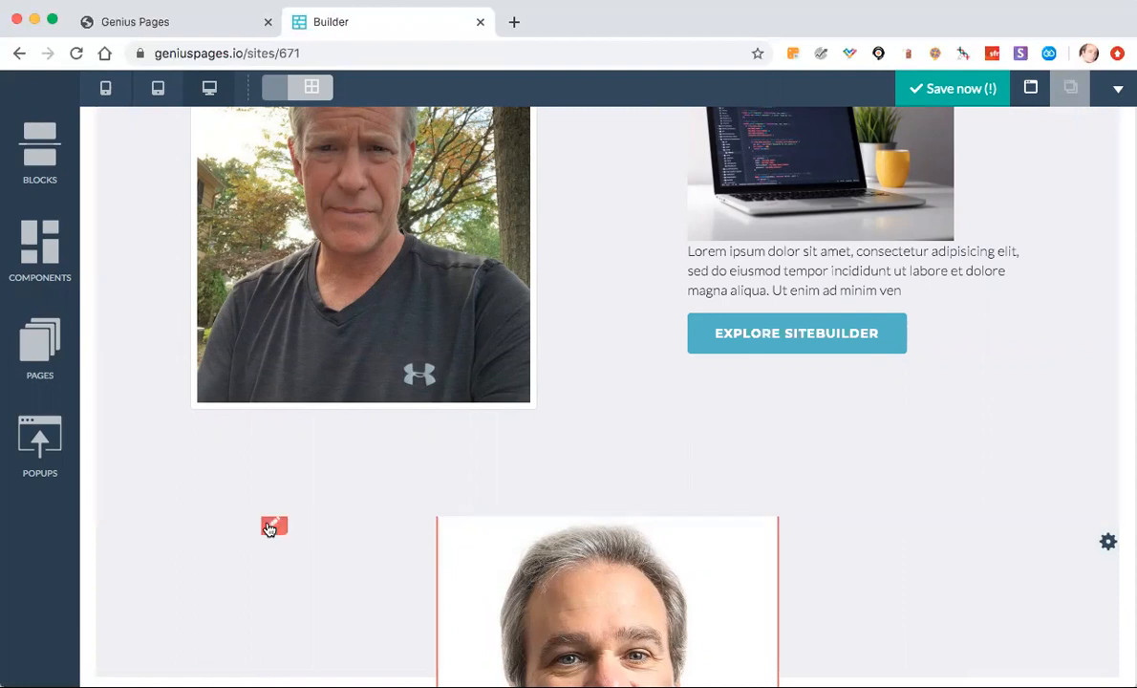
click(270, 525)
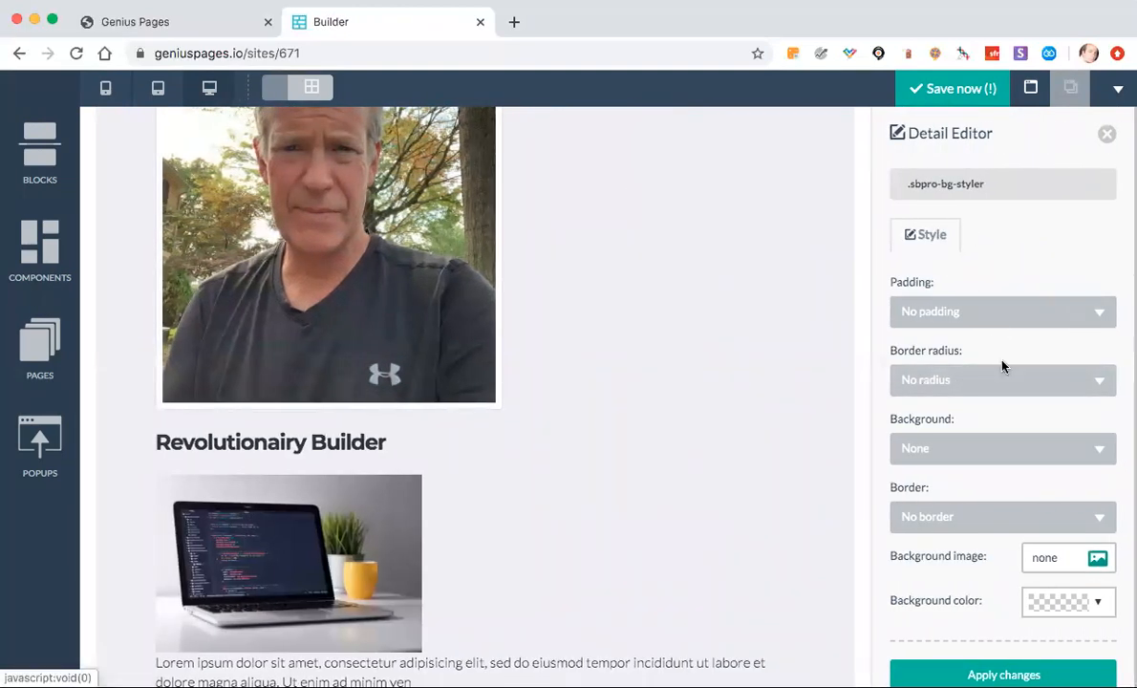
click(967, 320)
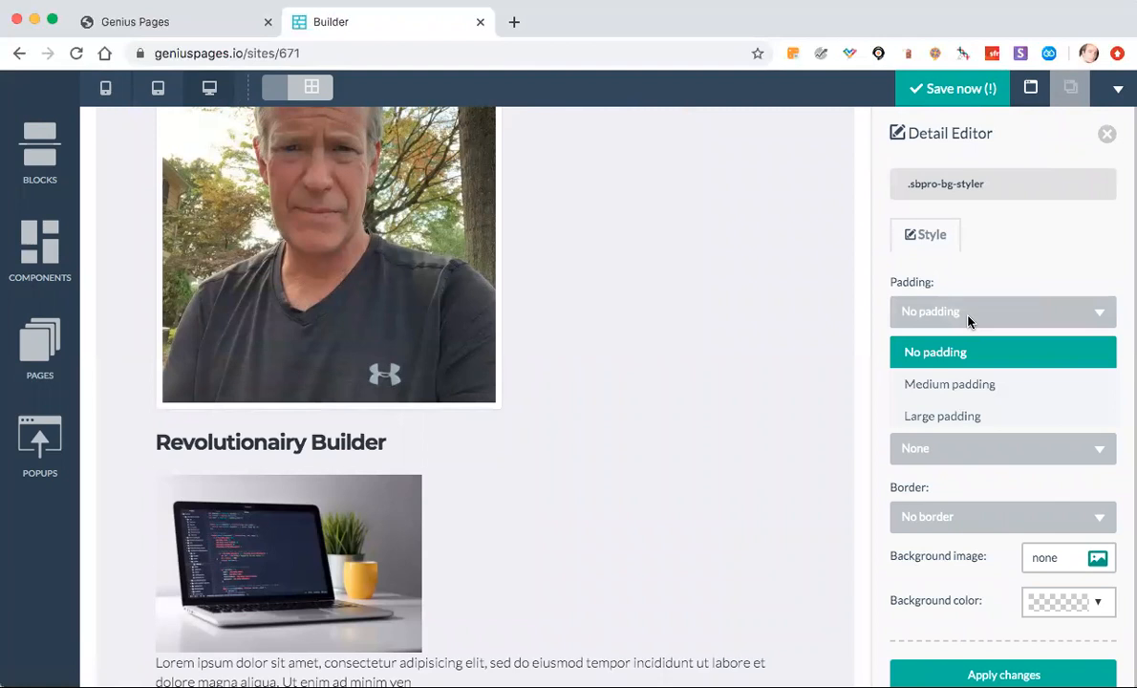
click(1104, 315)
scroll(1103, 318, down, 1)
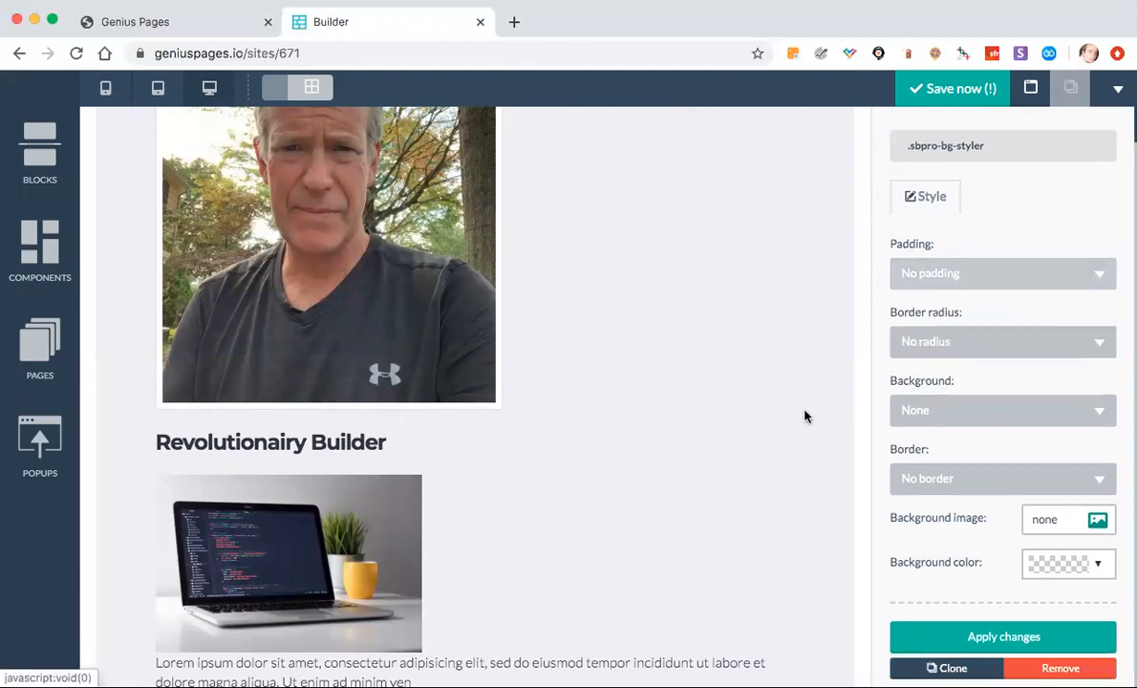
Step: Open the style settings of the block holding the maroon-shirt portrait and set its top padding to 25 px
scroll(635, 503, down, 5)
mouse_move(184, 519)
click(105, 522)
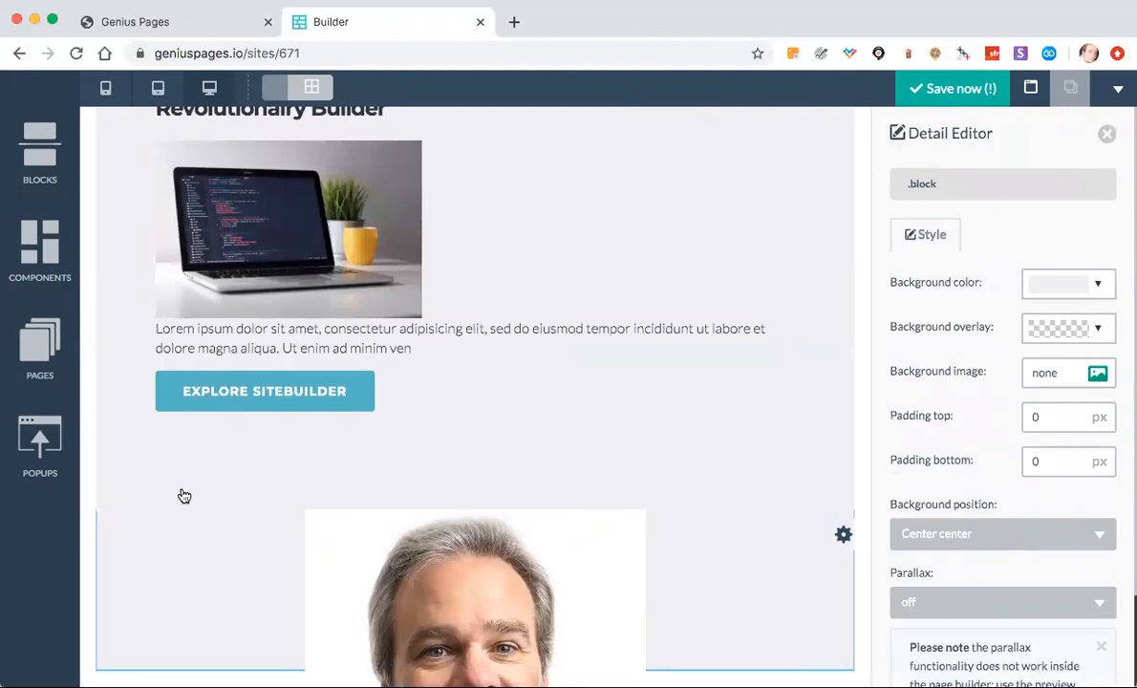
scroll(927, 365, down, 4)
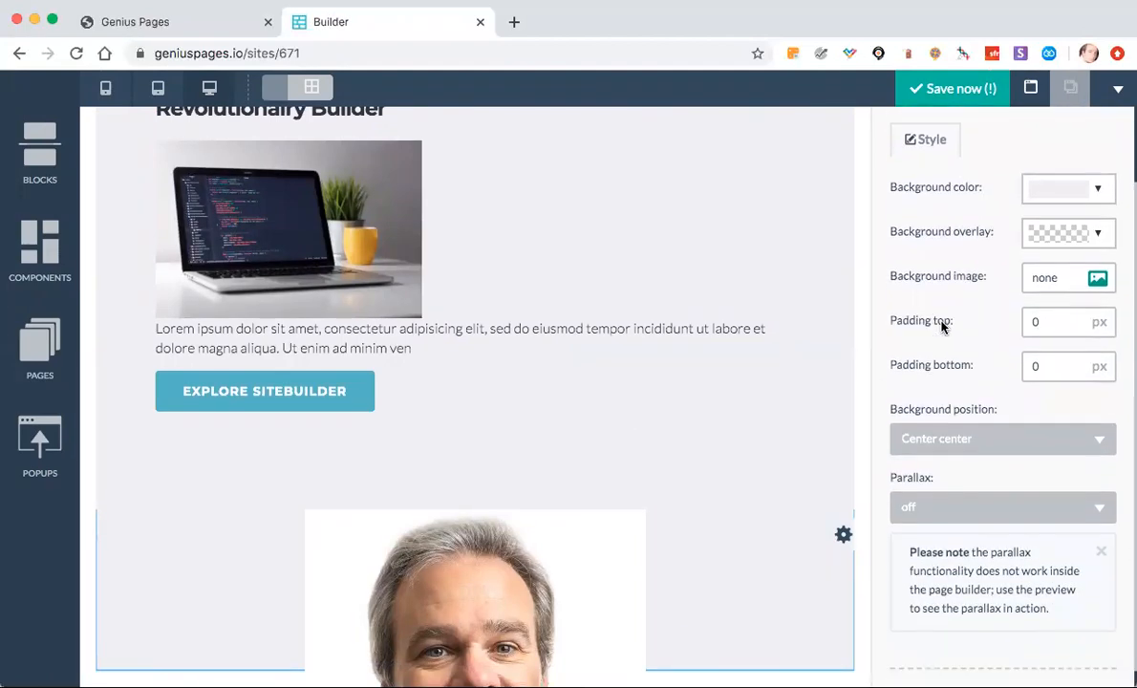
scroll(942, 327, up, 4)
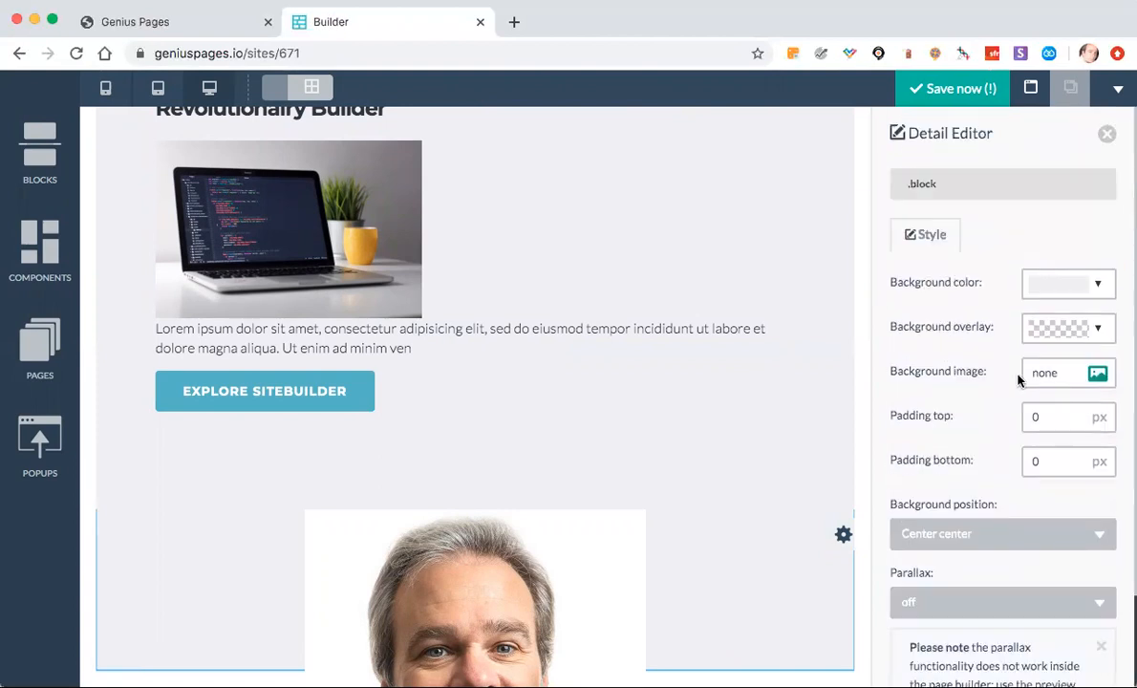
click(1021, 418)
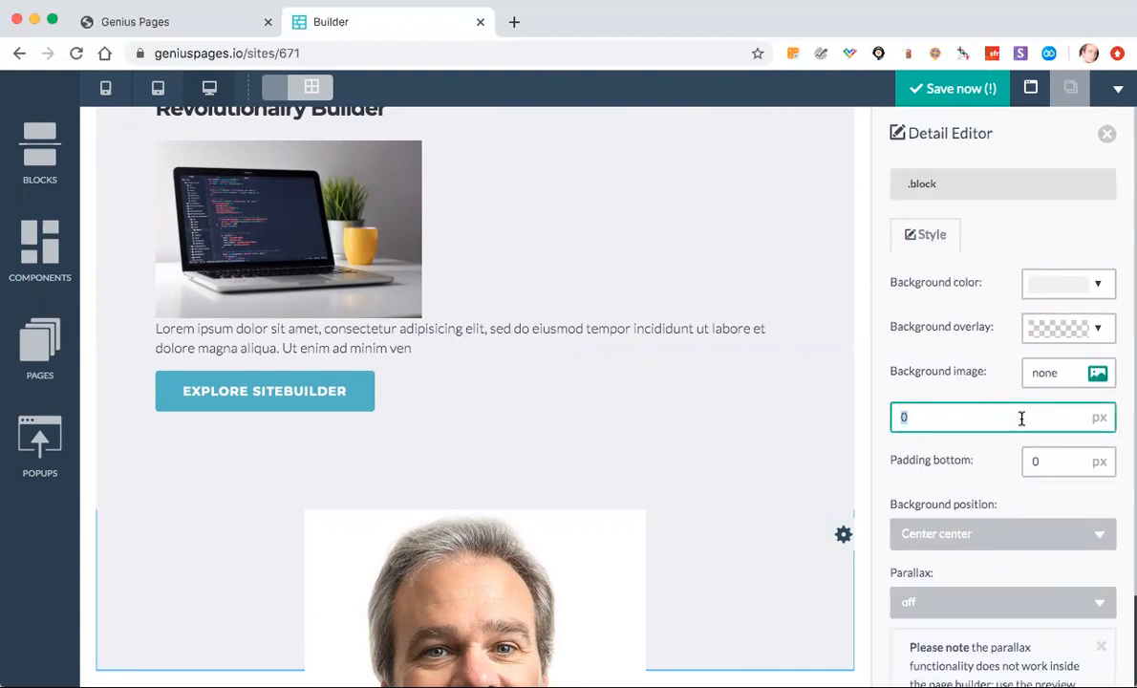
text(25)
Step: Set the portrait block's bottom padding to 300 px, apply the changes and close the detail editor
click(1037, 463)
drag(896, 464, 912, 465)
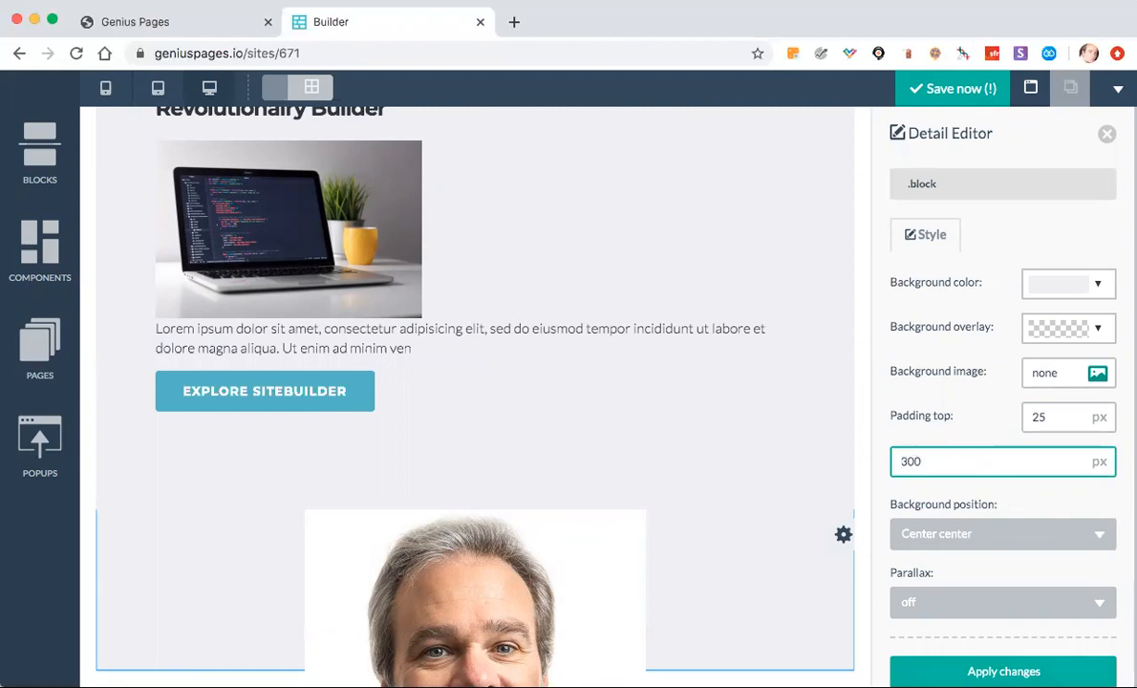
click(1011, 670)
scroll(761, 421, down, 3)
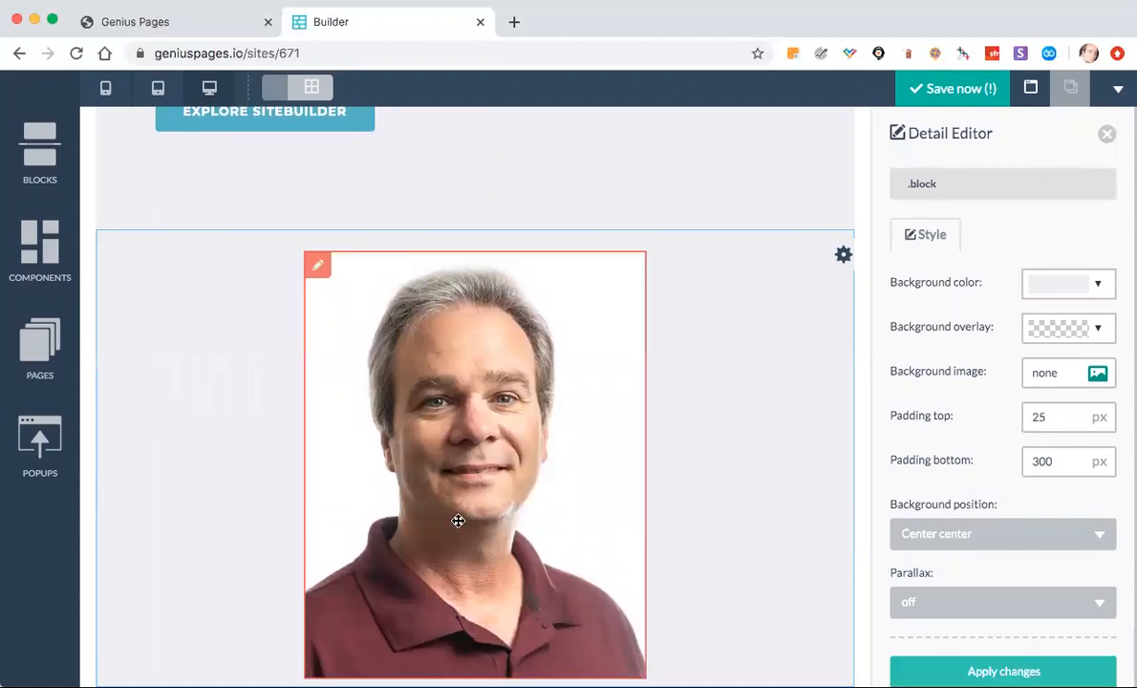
scroll(458, 521, up, 5)
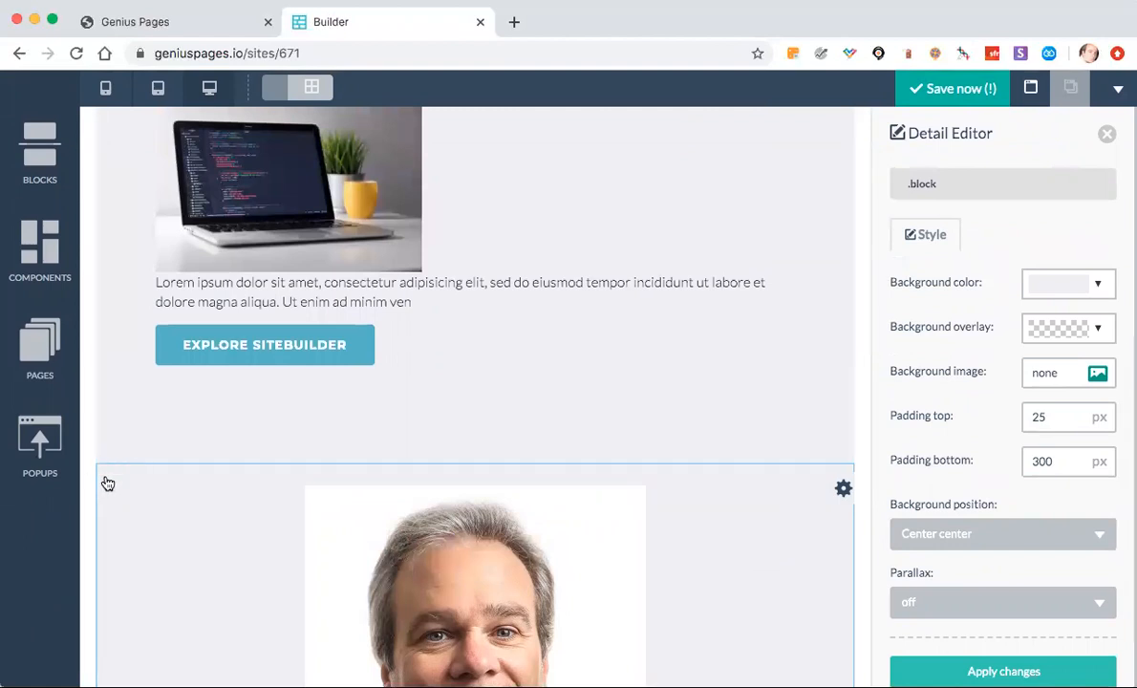
scroll(120, 518, down, 1)
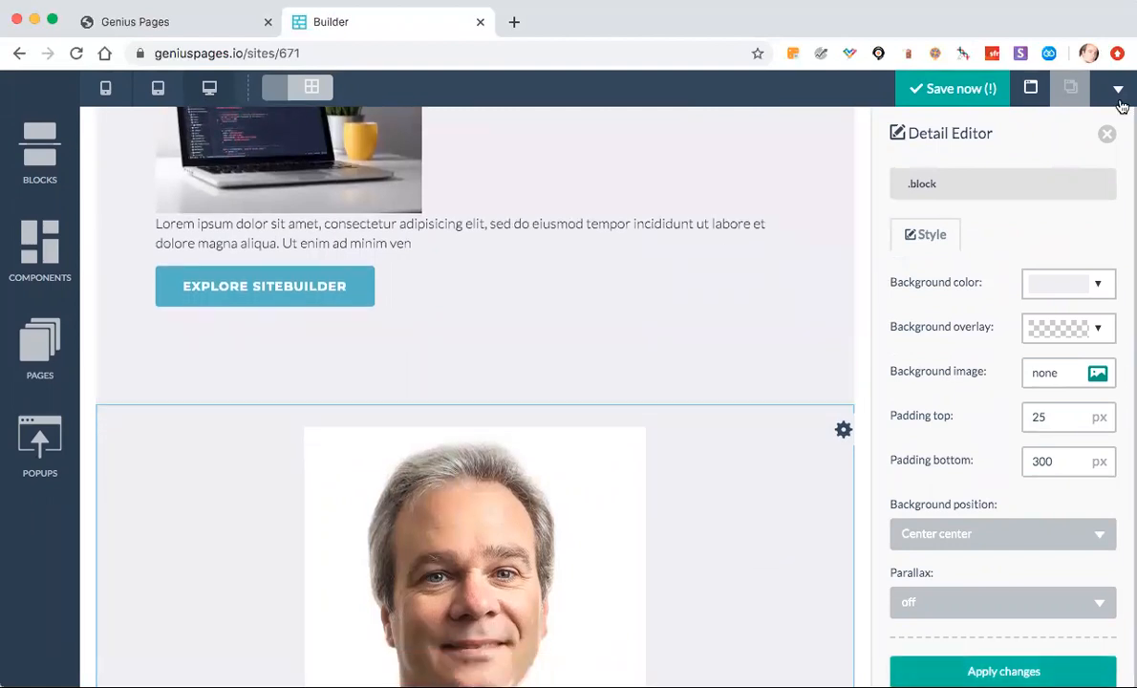
click(1106, 134)
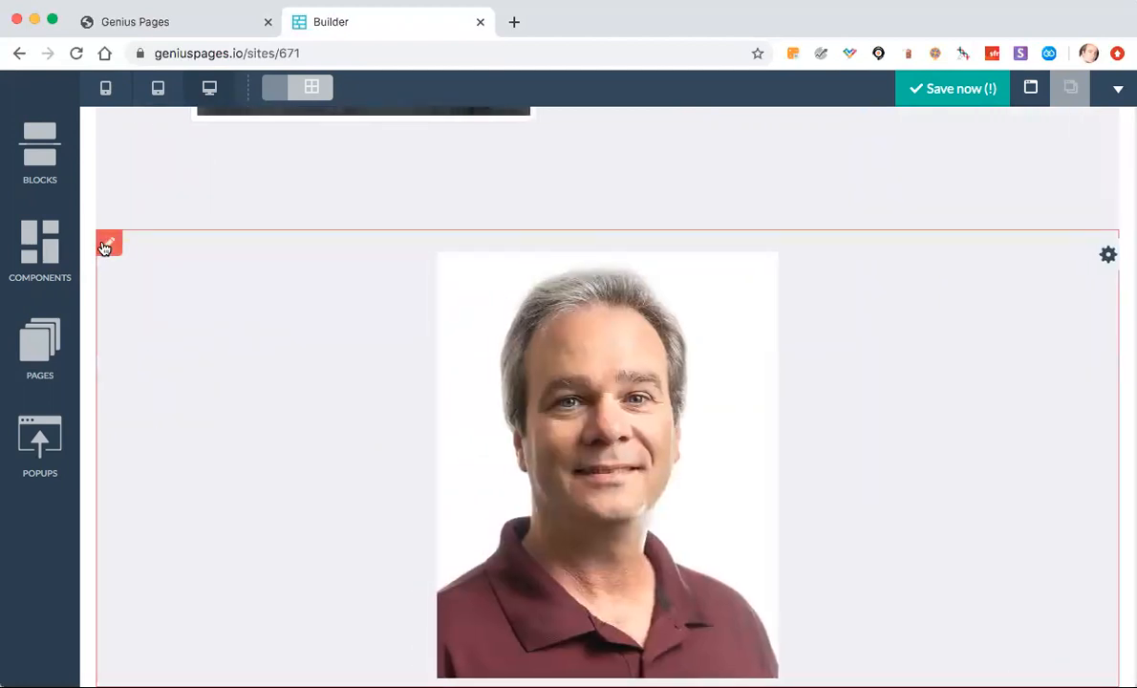
click(109, 243)
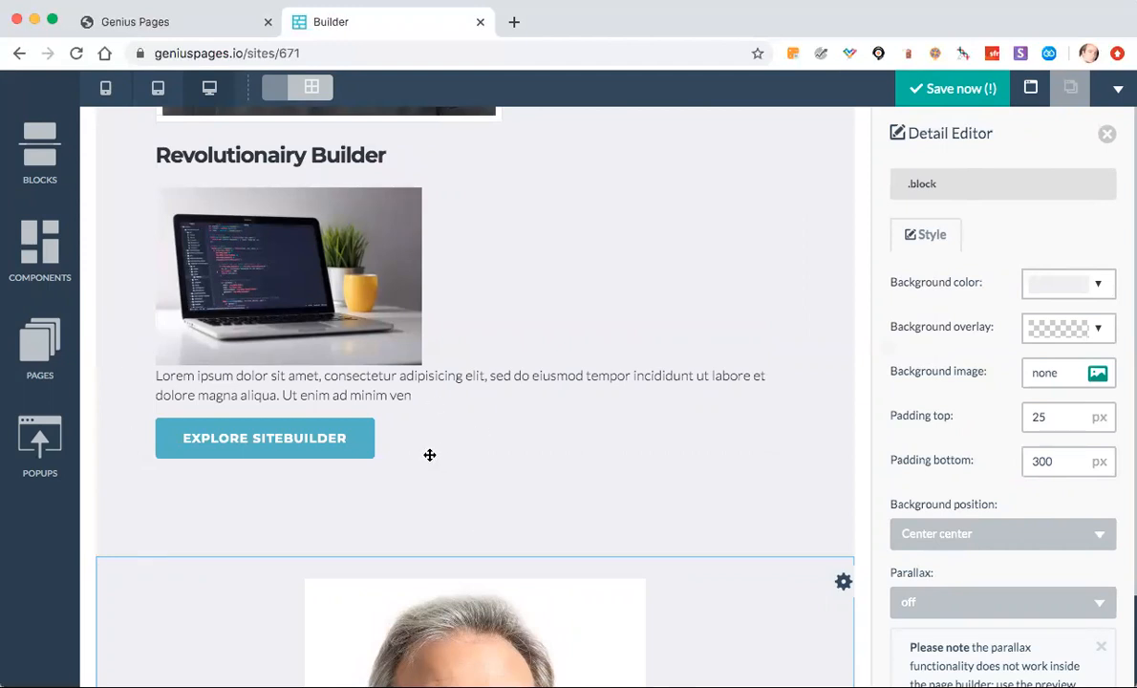
click(1107, 134)
scroll(287, 239, up, 3)
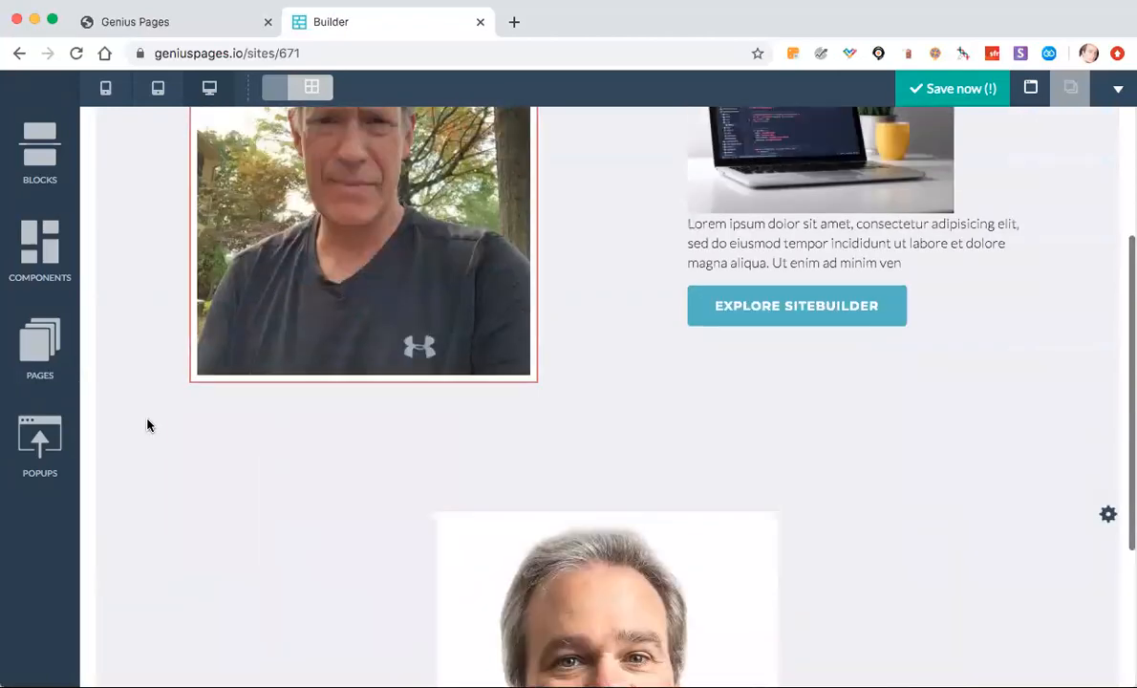
Step: Set the bottom padding of the "Revolutionairy Builder" block to 20 px and apply the change
click(131, 341)
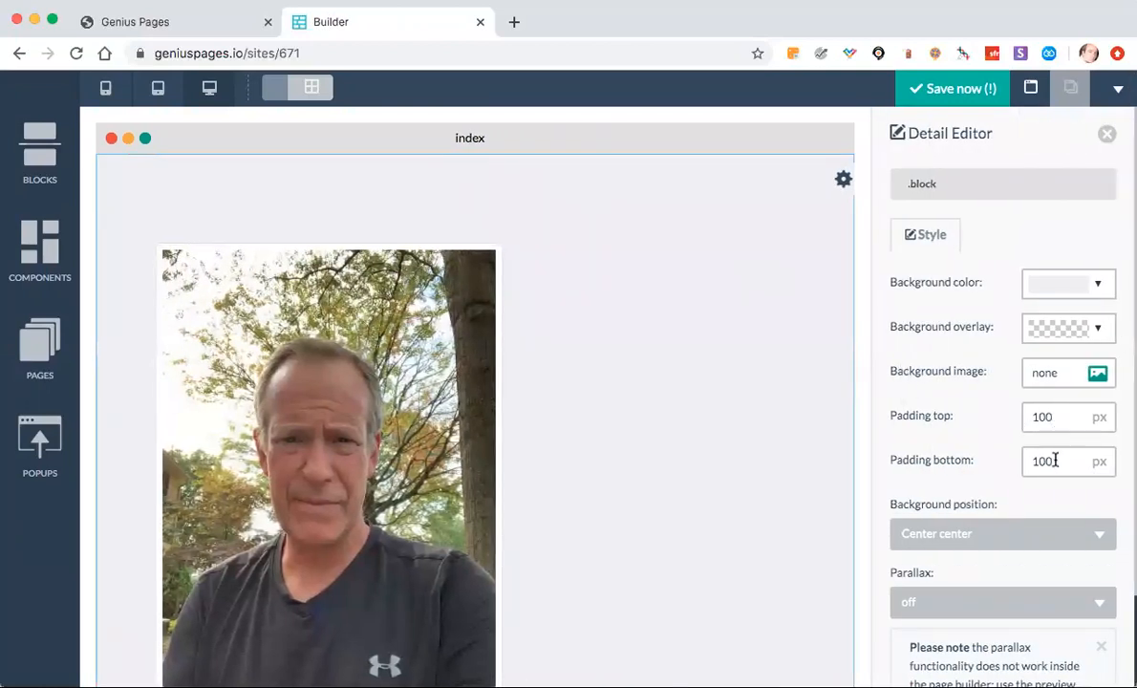
click(1055, 461)
text(20)
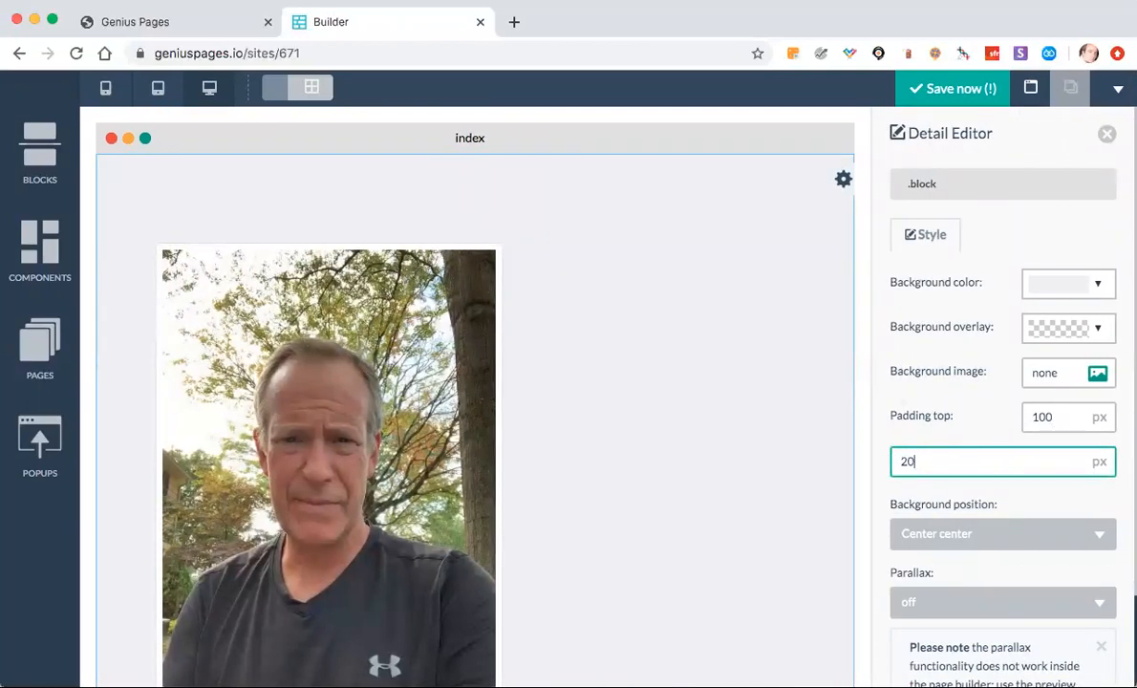
scroll(956, 468, down, 3)
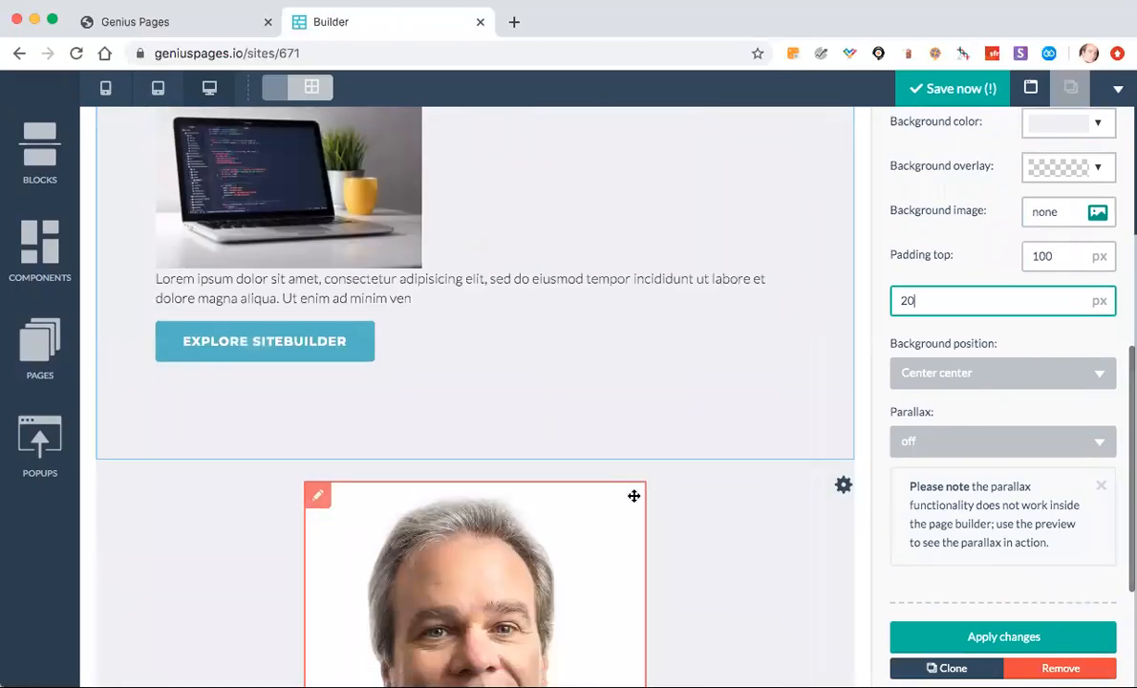
click(975, 636)
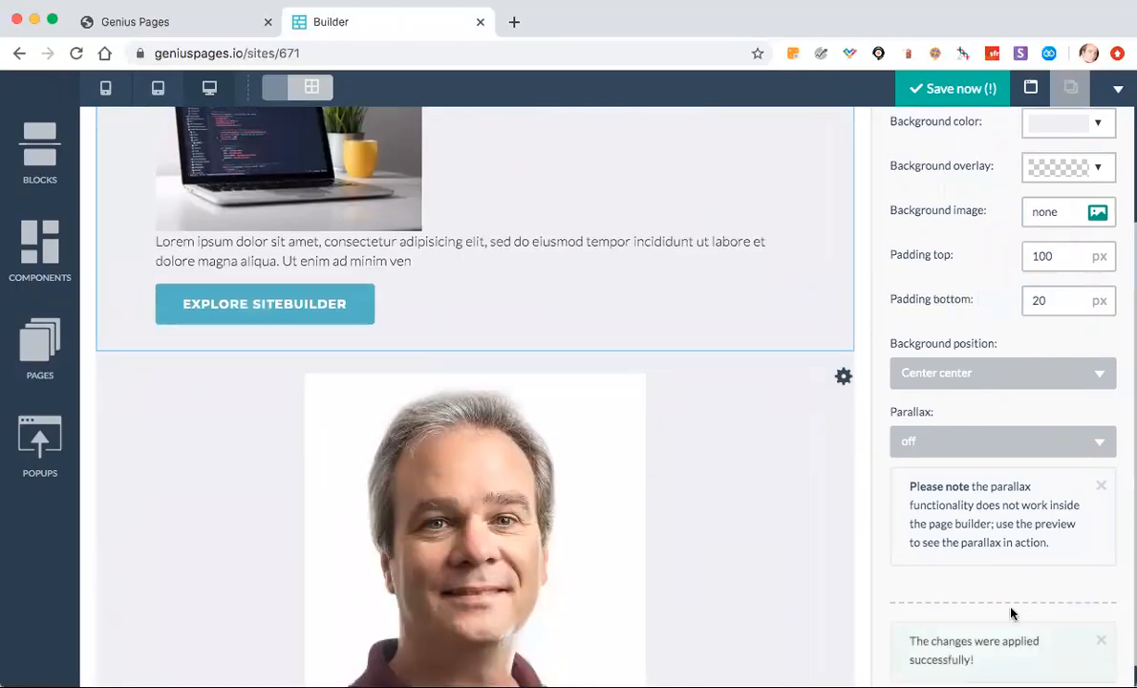
scroll(719, 317, up, 10)
scroll(720, 318, down, 7)
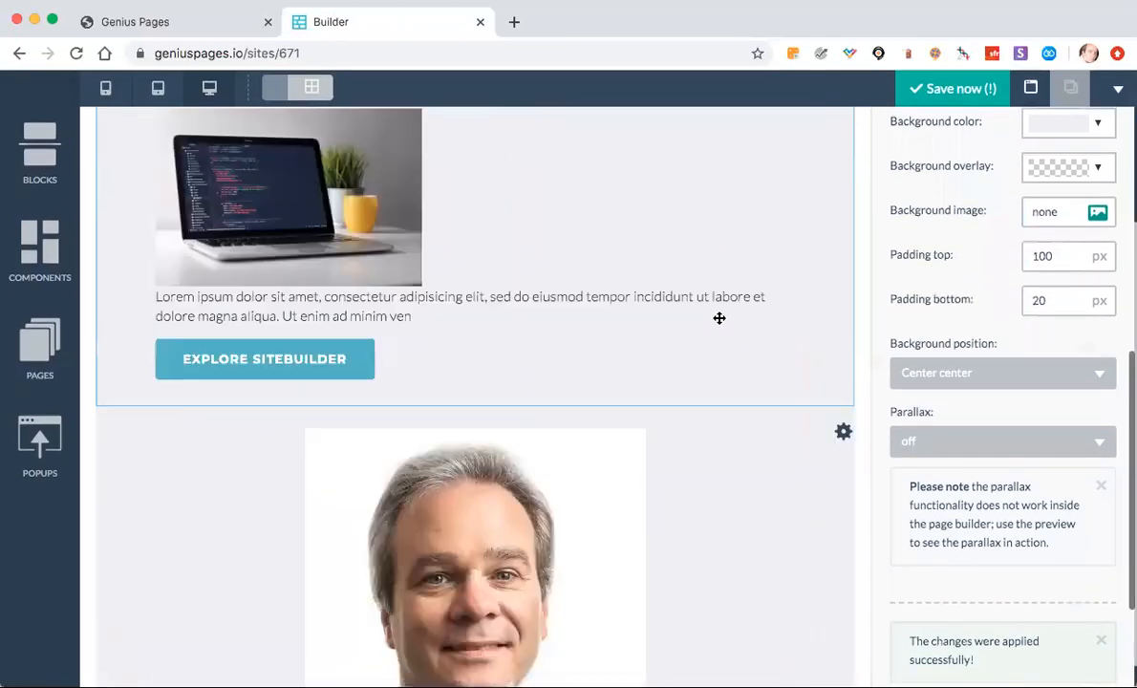
scroll(720, 318, up, 8)
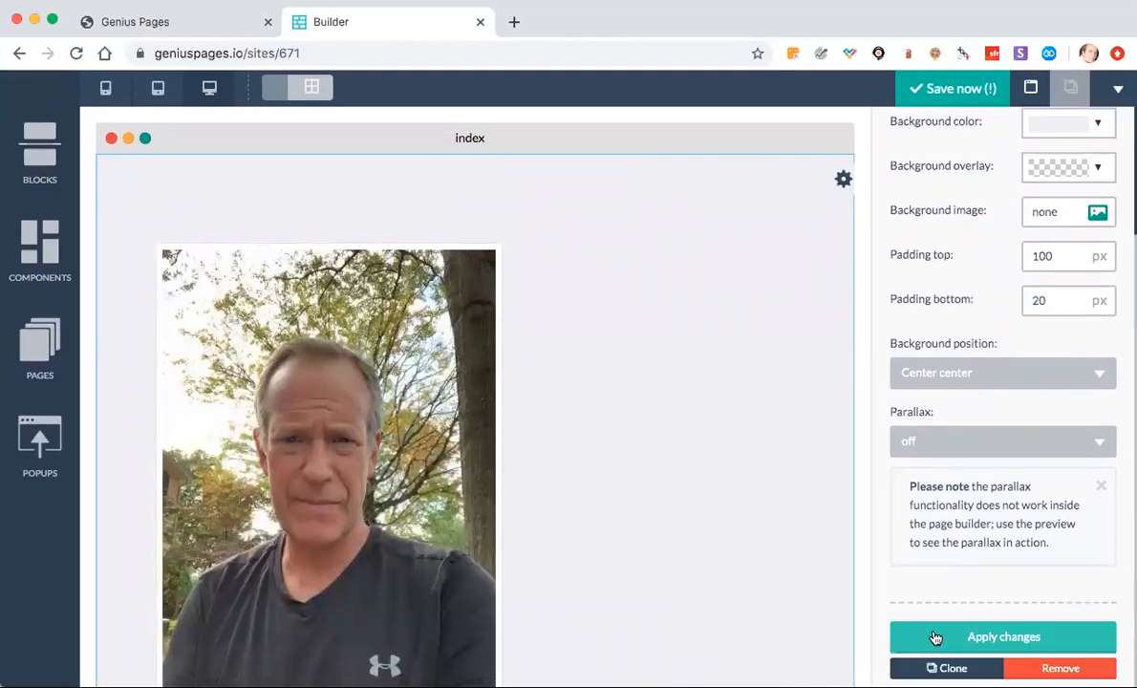